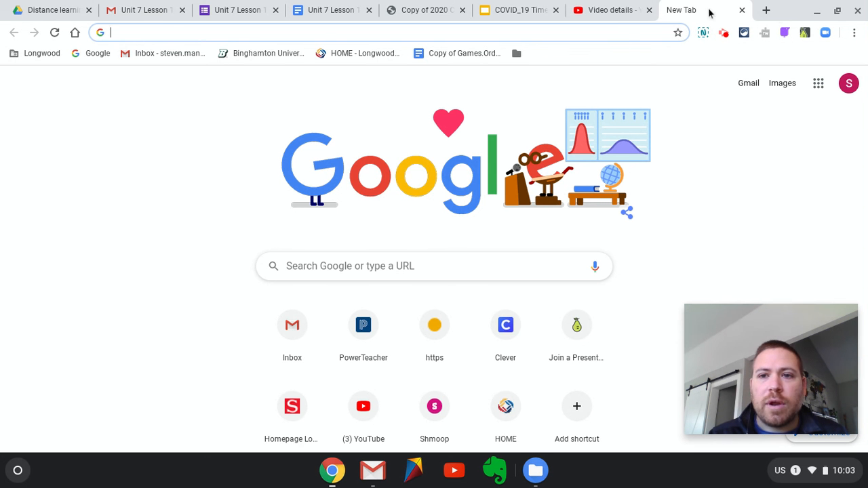
Search the web for "chrome store" in a new tab and open the Chrome Web Store
left_click(743, 10)
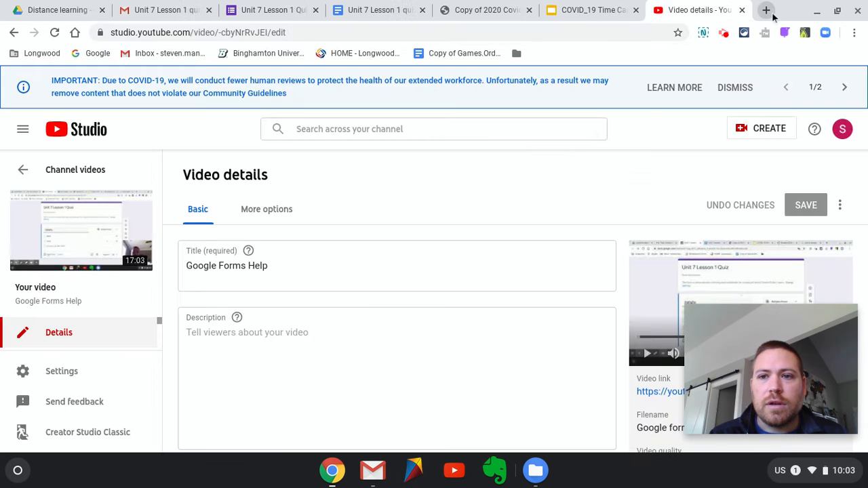
left_click(766, 10)
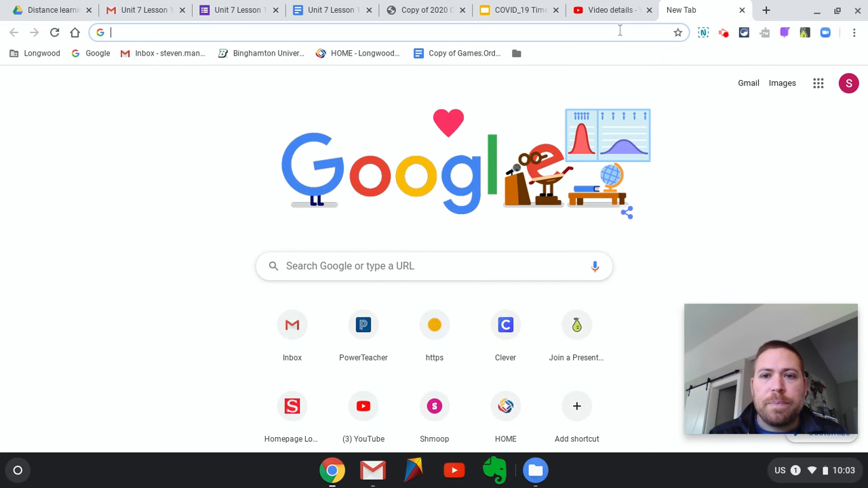
type("ch")
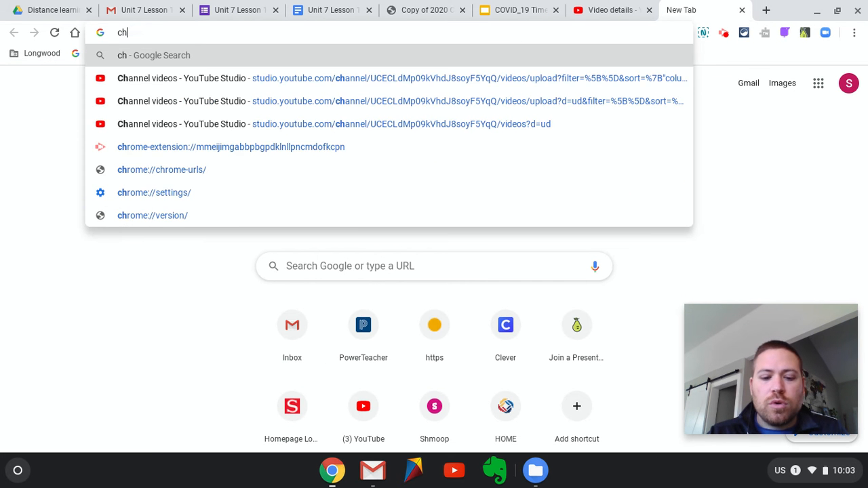
type("rome store")
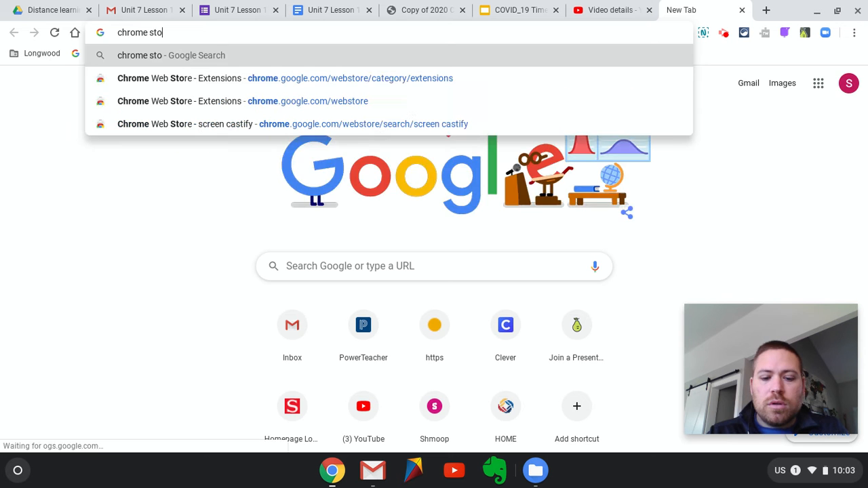
key("Return")
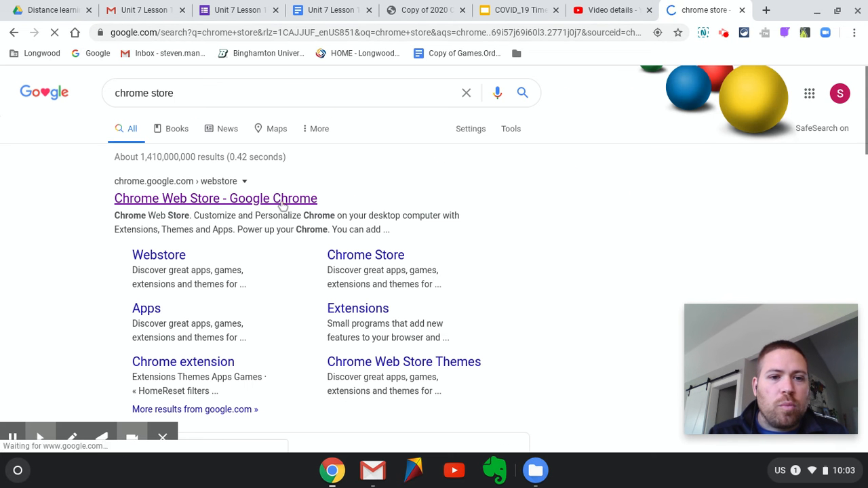
left_click(156, 198)
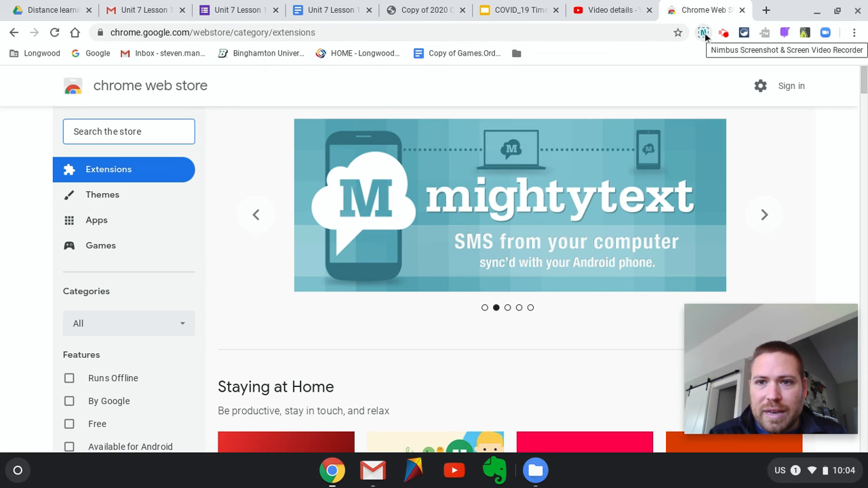
Search the store for "nimbus screenshot" and examine the listing for the Nimbus Screenshot & Screen Video Recorder extension
left_click(170, 135)
type("nimbus")
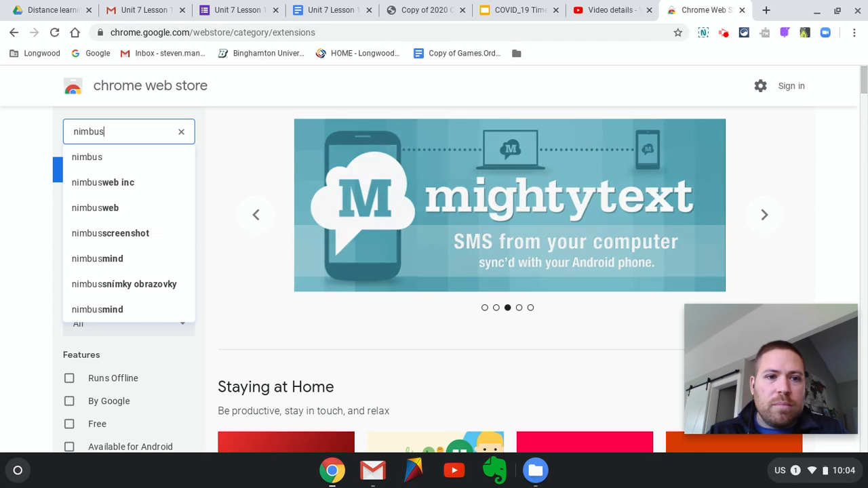
type(" scree")
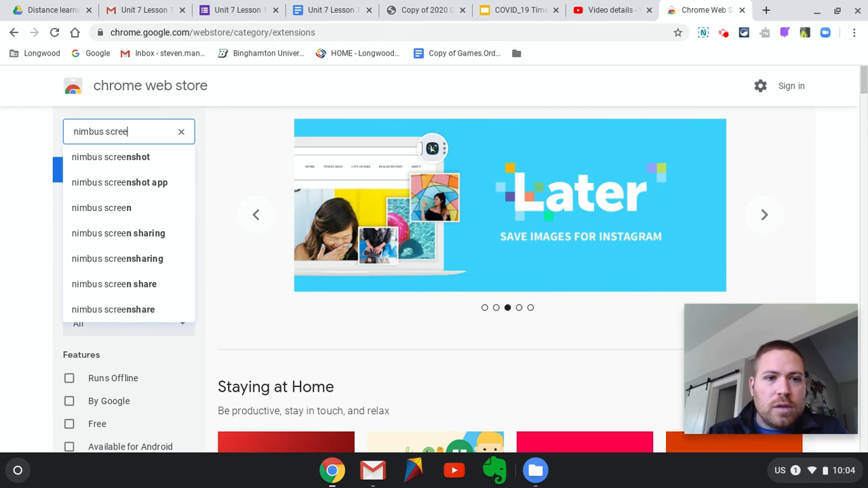
left_click(126, 160)
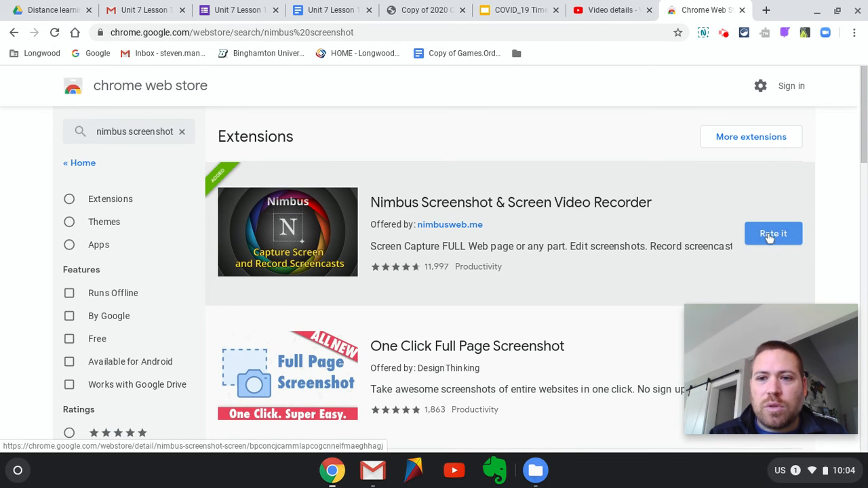
scroll(711, 244, "down", 2)
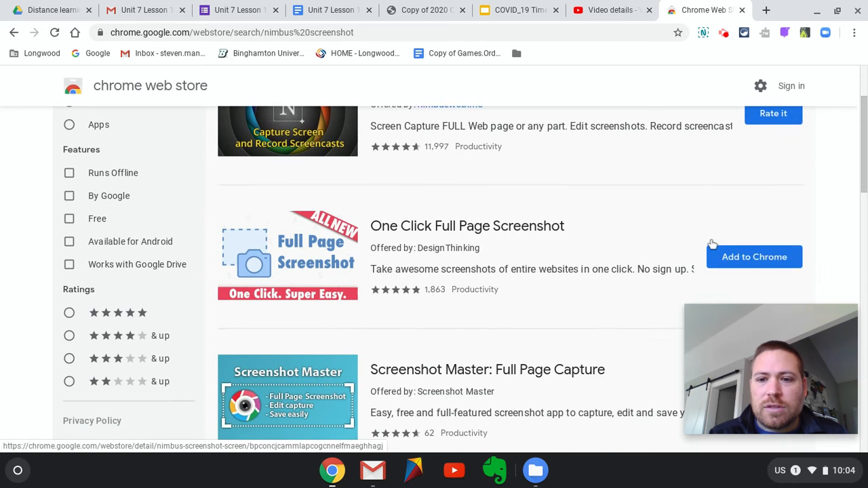
scroll(716, 212, "up", 2)
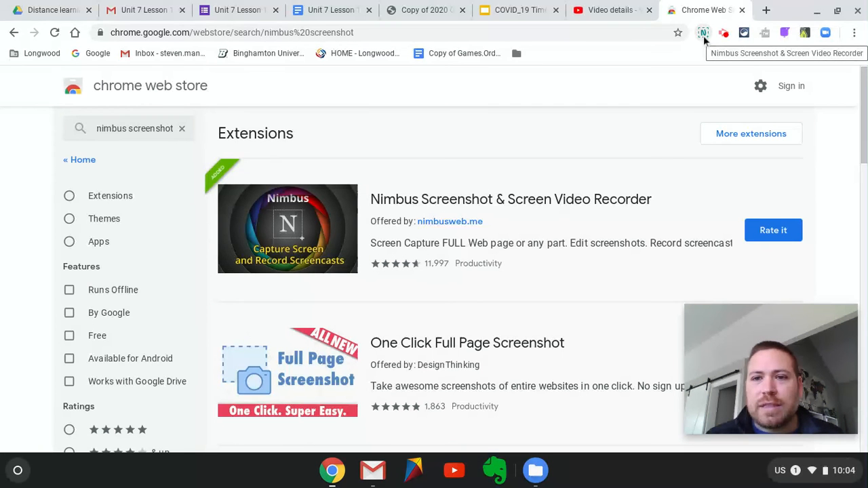
Close the web store and add a new multiple-choice question after question 2 in the Unit 7 Lesson 1 Quiz form
left_click(741, 9)
left_click(294, 9)
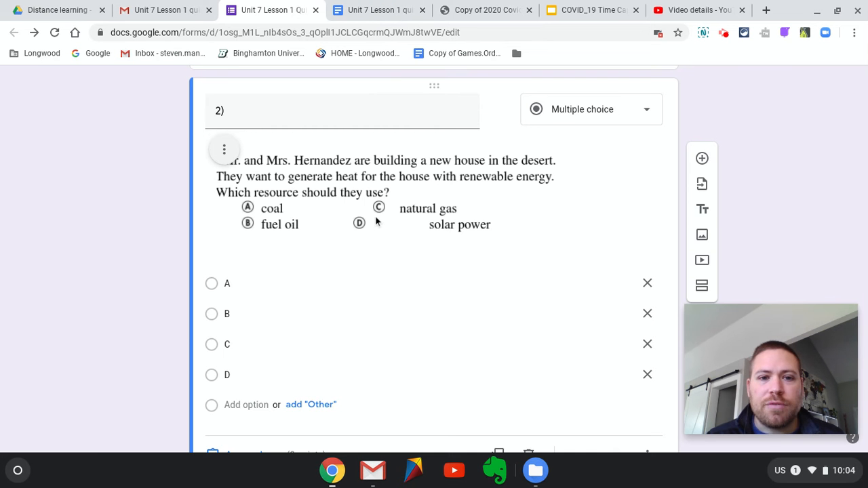
scroll(377, 221, "up", 5)
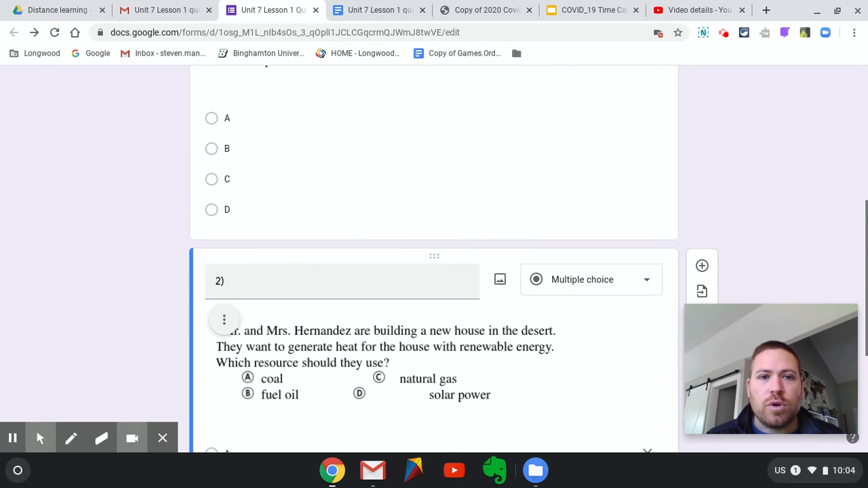
scroll(434, 258, "up", 3)
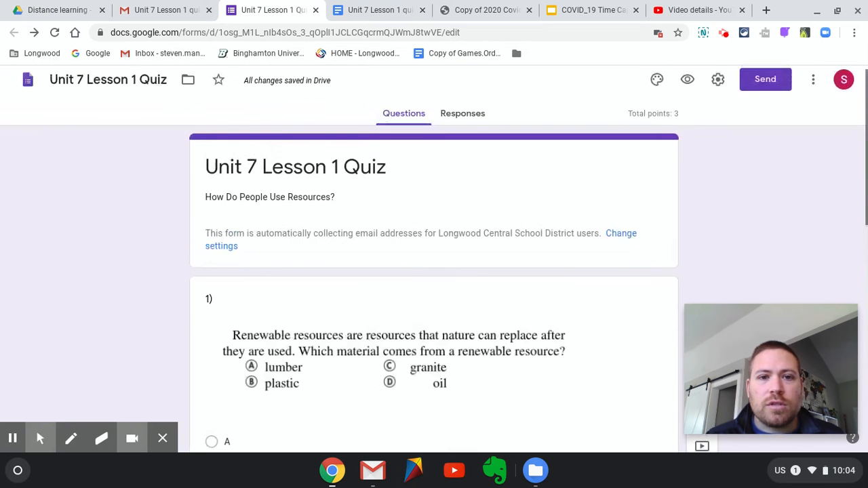
scroll(434, 257, "down", 8)
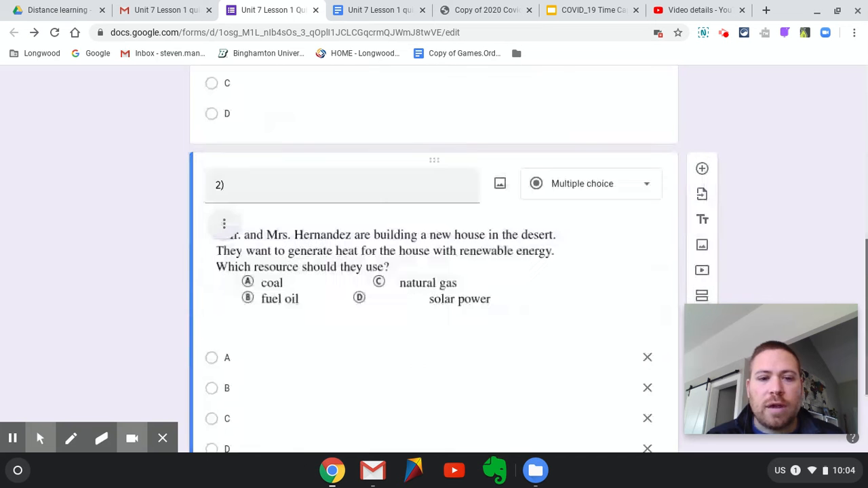
scroll(407, 221, "down", 1)
scroll(407, 221, "up", 1)
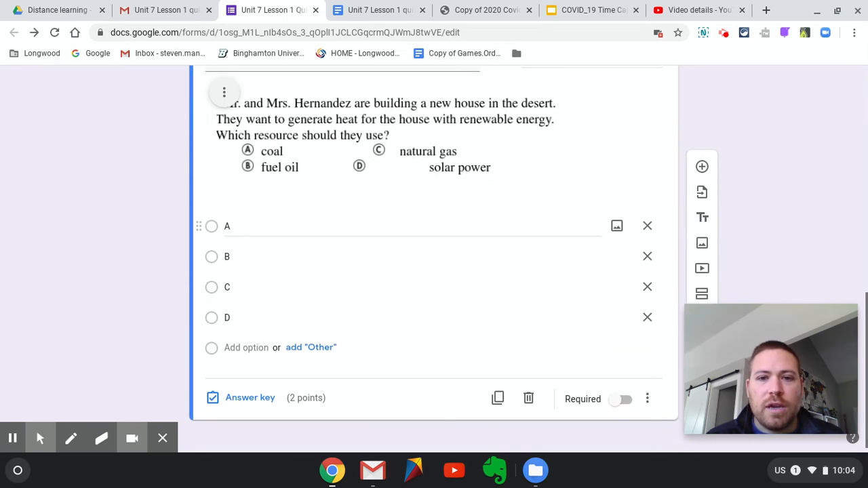
scroll(434, 257, "down", 1)
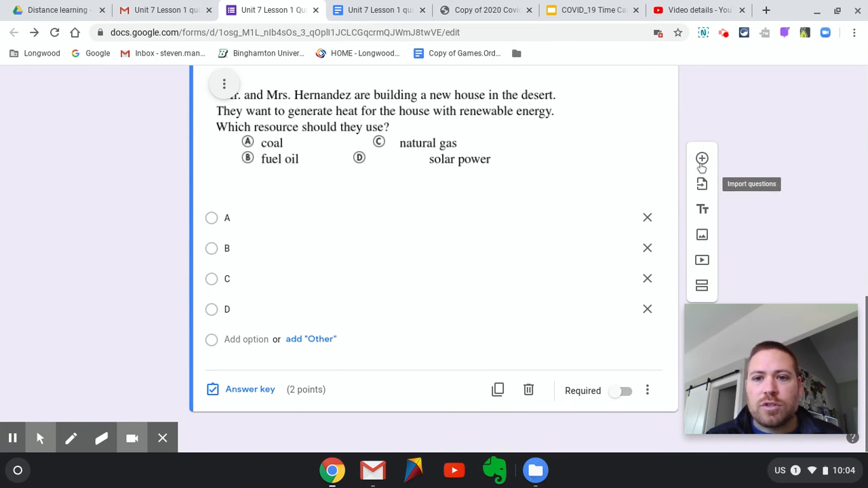
left_click(702, 160)
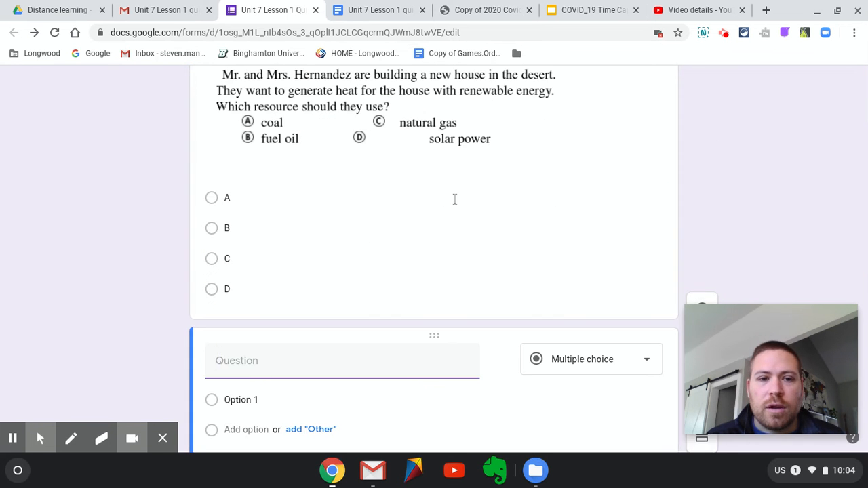
scroll(454, 200, "down", 1)
scroll(454, 203, "up", 2)
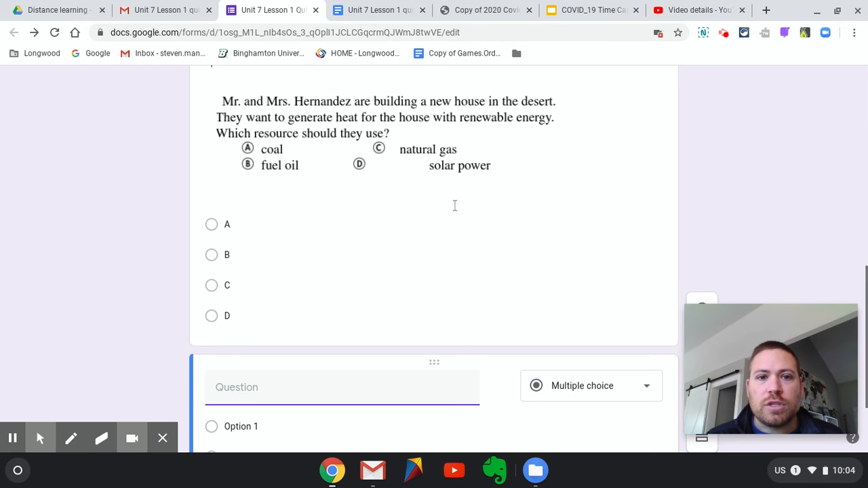
scroll(454, 205, "up", 4)
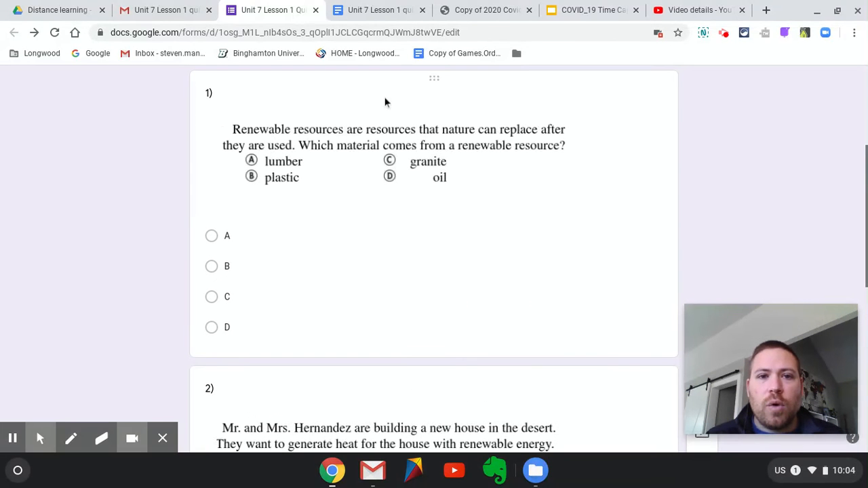
In the Unit 7 Lesson 1 quiz document, capture question 3 with its answer choices as a Nimbus selected area of about 553 x 206 and save it
left_click(384, 13)
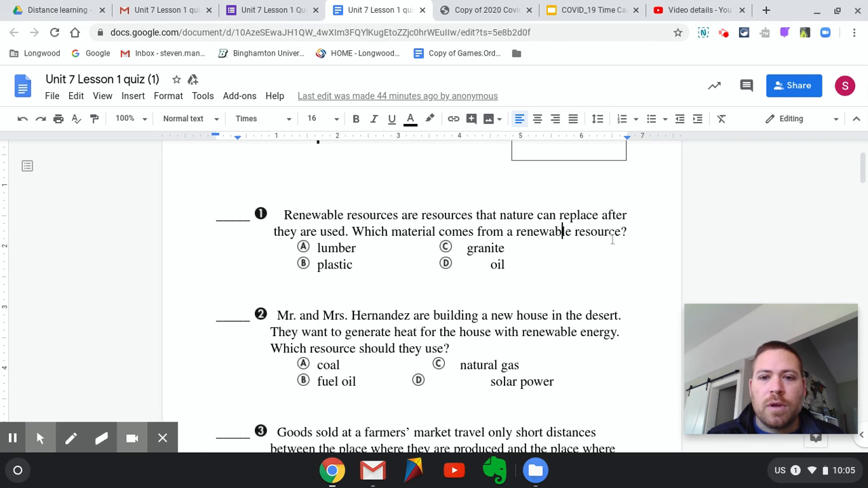
scroll(615, 243, "down", 3)
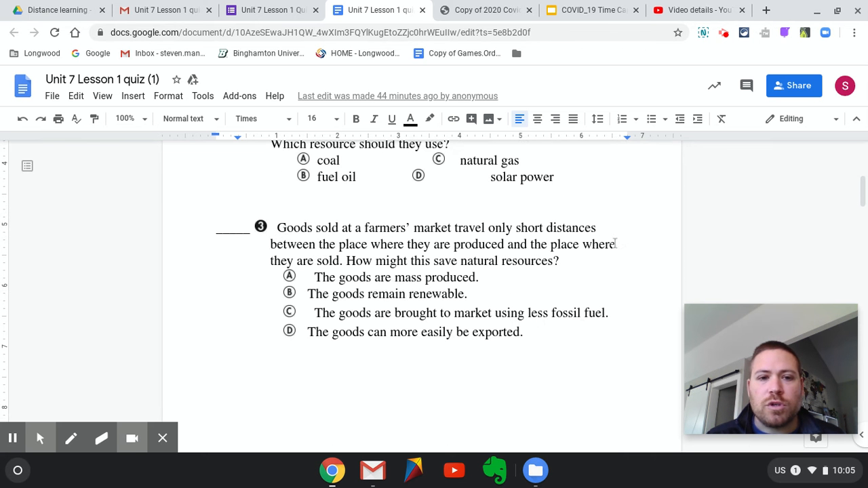
scroll(615, 243, "down", 2)
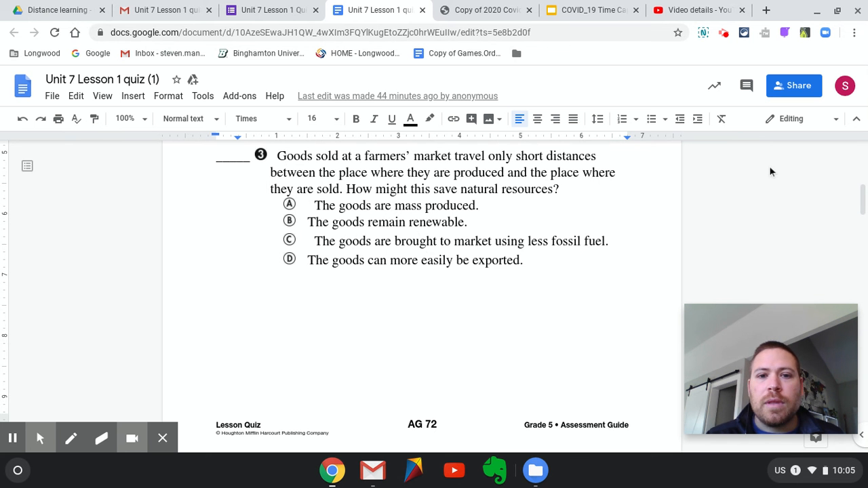
scroll(561, 265, "up", 2)
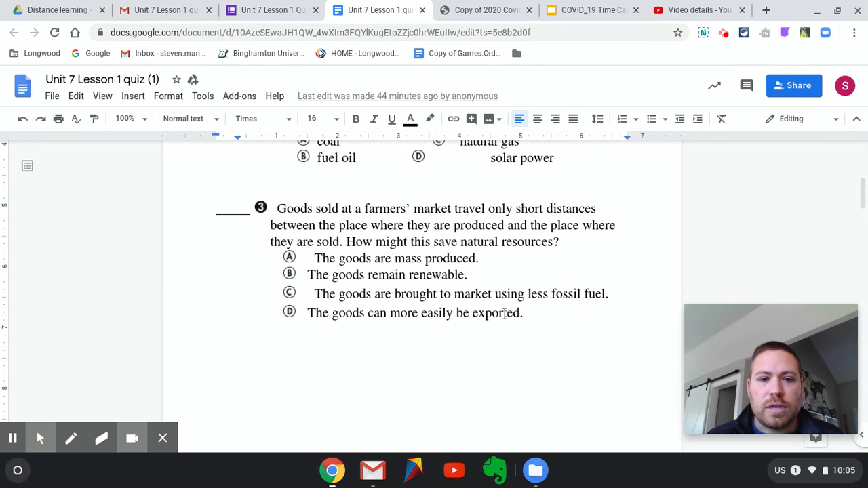
left_click(703, 32)
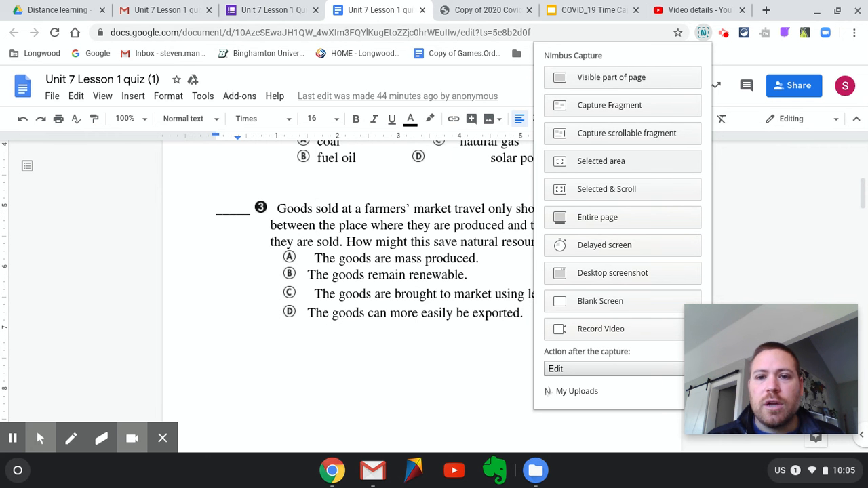
left_click(619, 163)
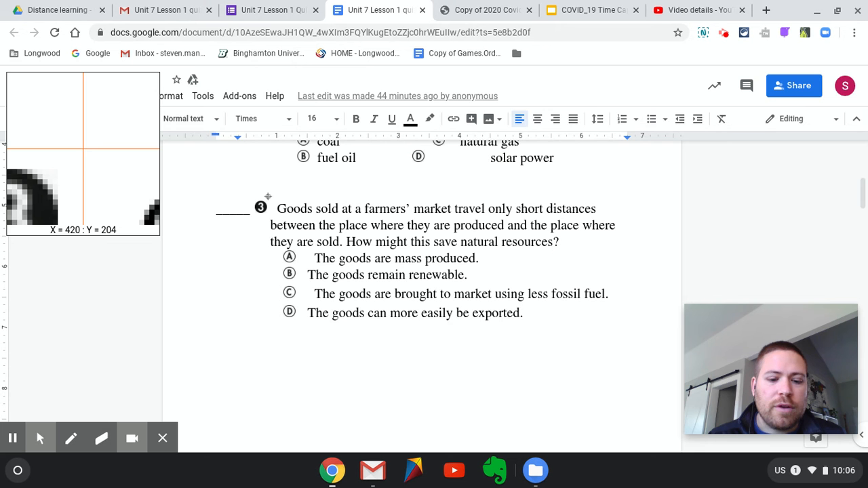
left_click_drag(268, 197, 268, 196)
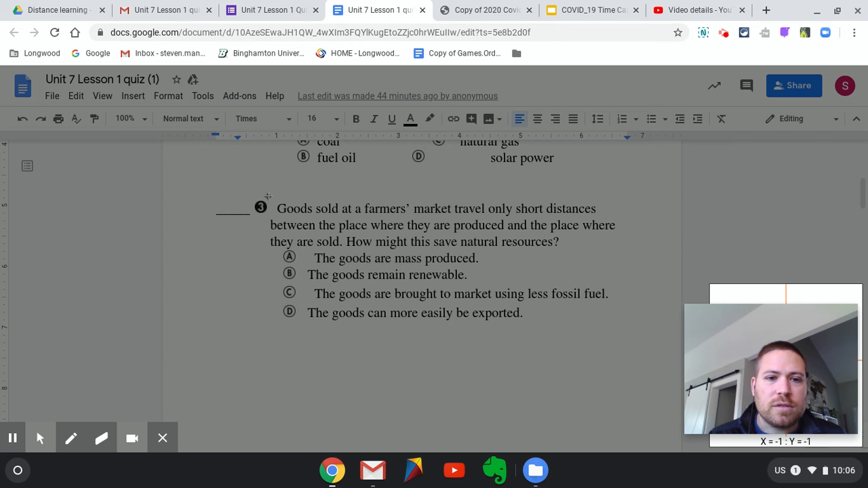
left_click_drag(268, 196, 621, 330)
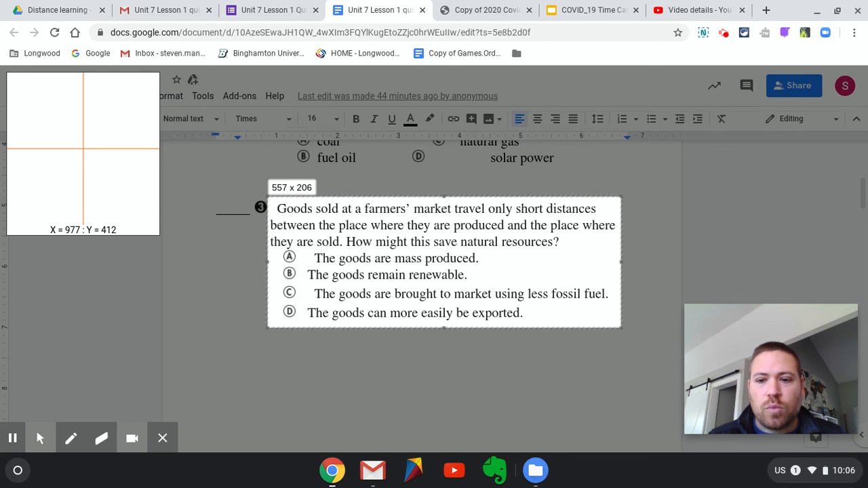
left_click_drag(609, 324, 618, 328)
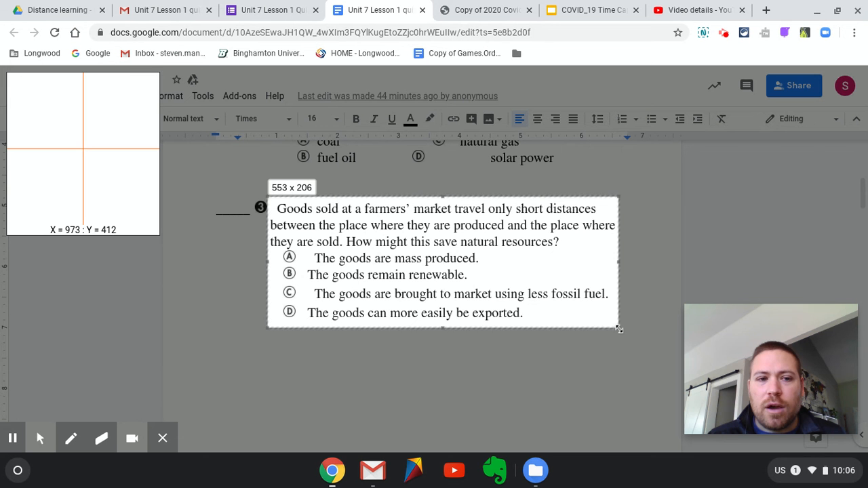
left_click_drag(618, 328, 619, 328)
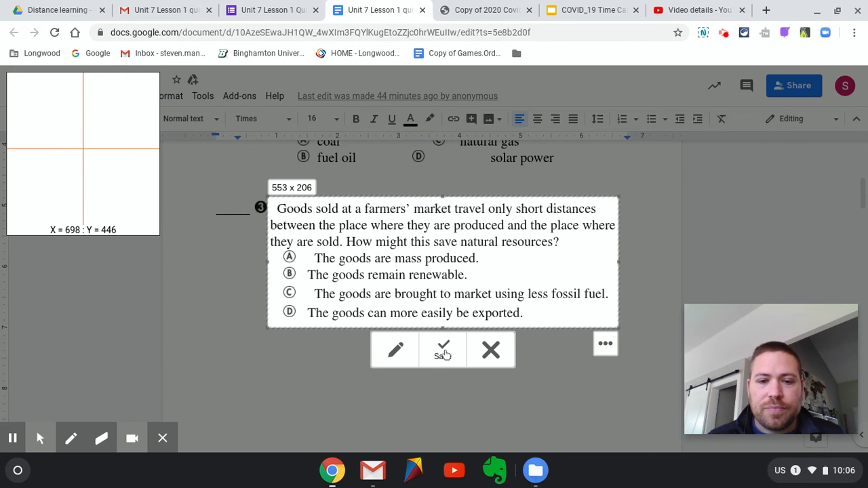
left_click(444, 351)
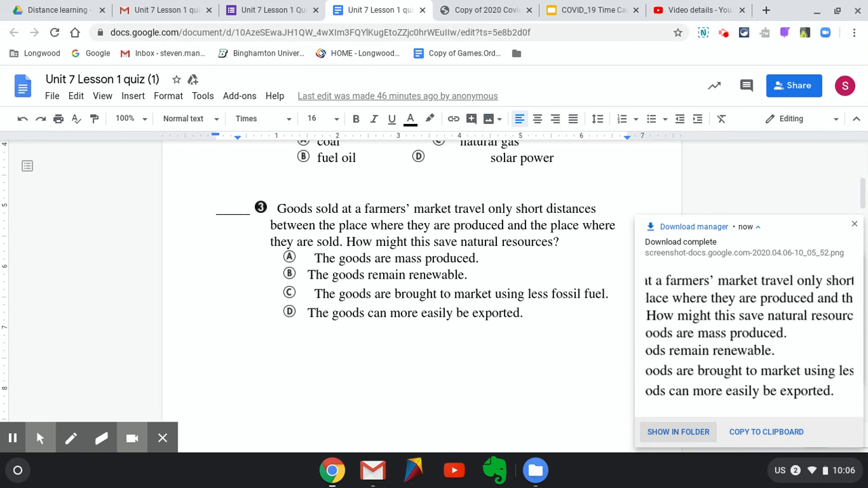
Show the downloaded question 3 screenshot in its folder, rename it "Unit 7 Lesson 1 Quiz 3.png", and close the file manager
left_click(697, 433)
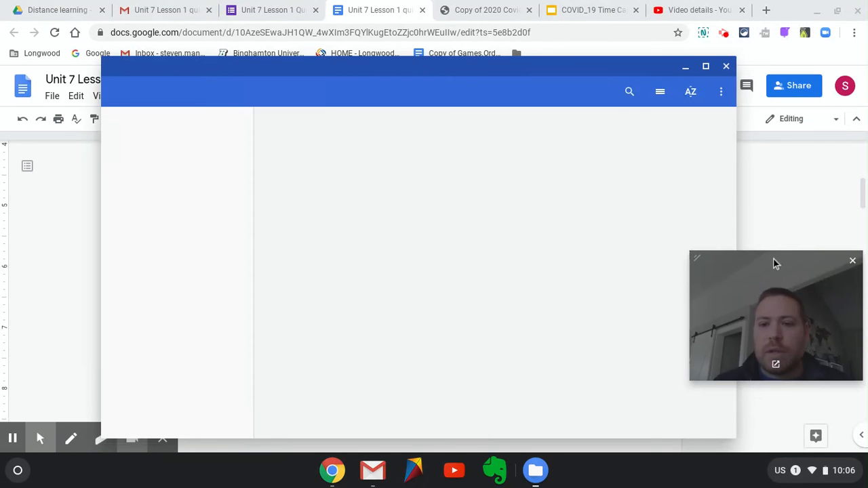
mouse_move(701, 259)
left_mouse_down()
mouse_move(686, 250)
mouse_move(700, 260)
left_mouse_up()
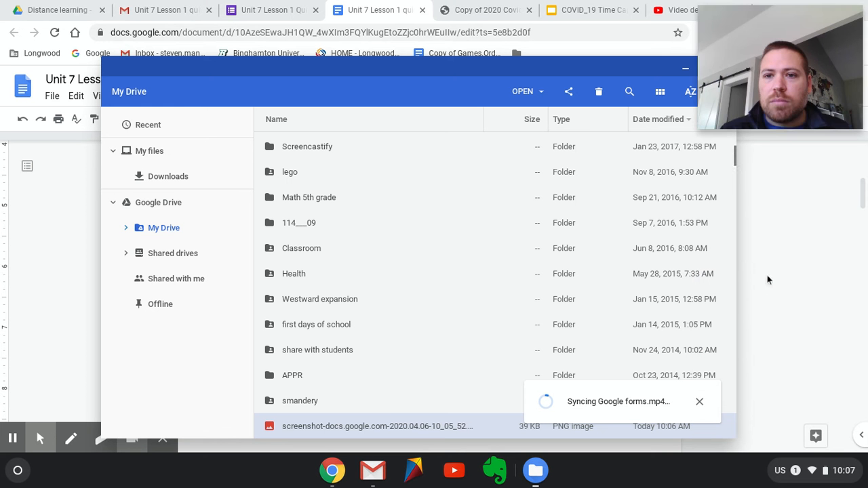
right_click(370, 424)
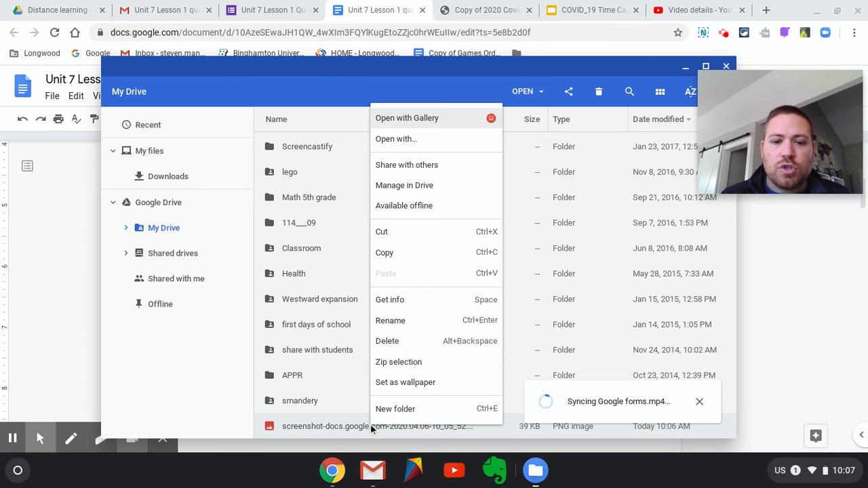
left_click(407, 322)
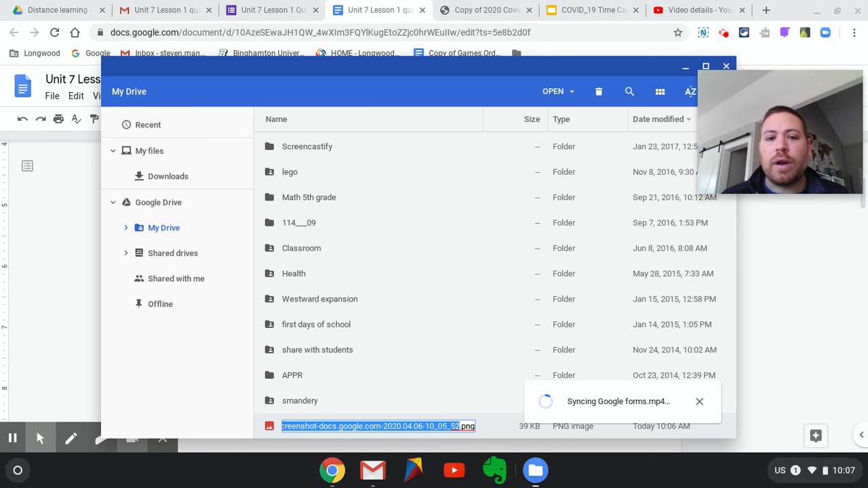
type("UNit 7 ")
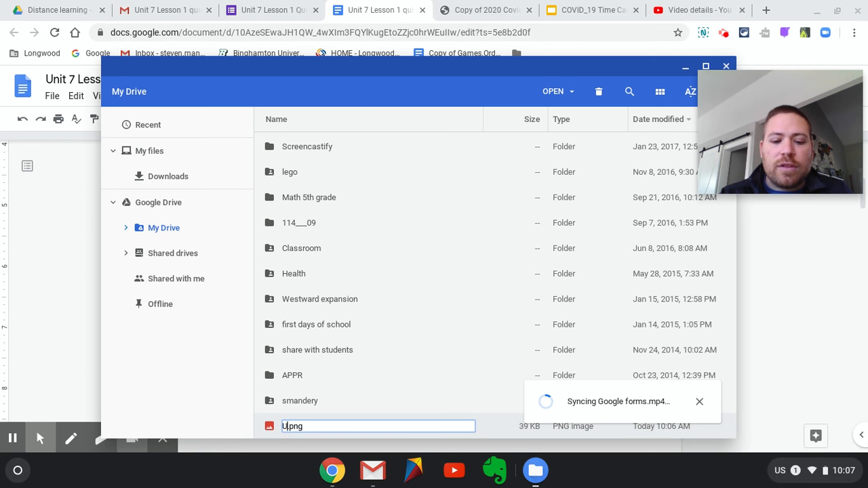
type("LEsson 1")
key("BackSpace")
key("BackSpace")
key("BackSpace")
key("BackSpace")
key("BackSpace")
key("BackSpace")
key("BackSpace")
key("BackSpace")
key("BackSpace")
key("BackSpace")
key("BackSpace")
key("BackSpace")
key("BackSpace")
key("BackSpace")
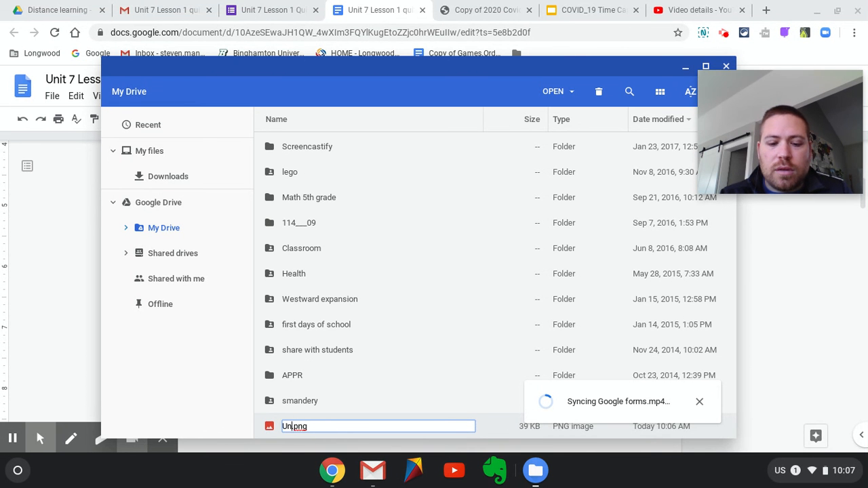
type("nit 7 Lesson 1 ")
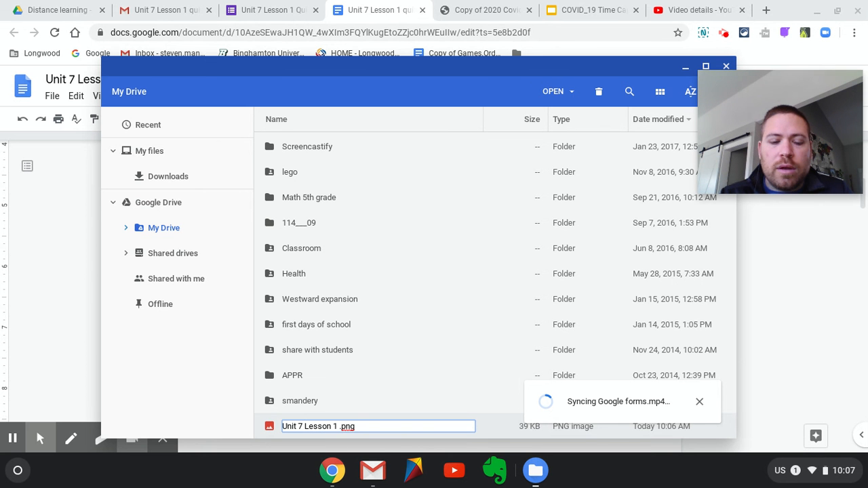
type("Quiz 3")
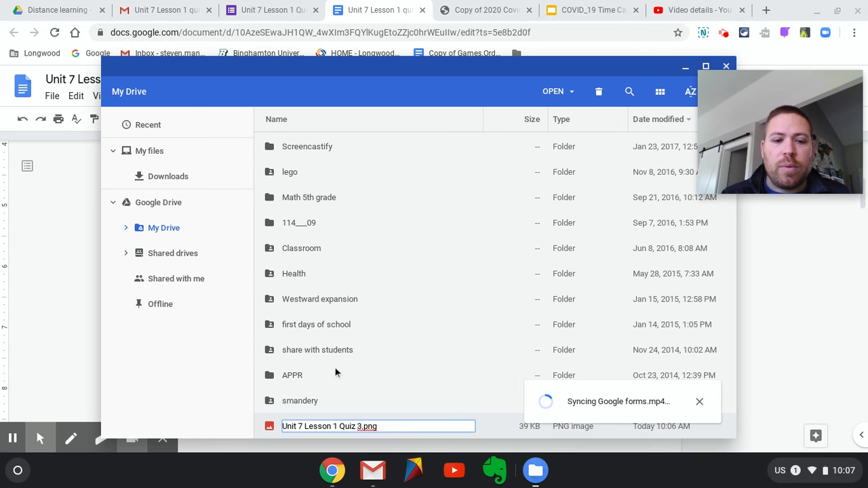
key("Return")
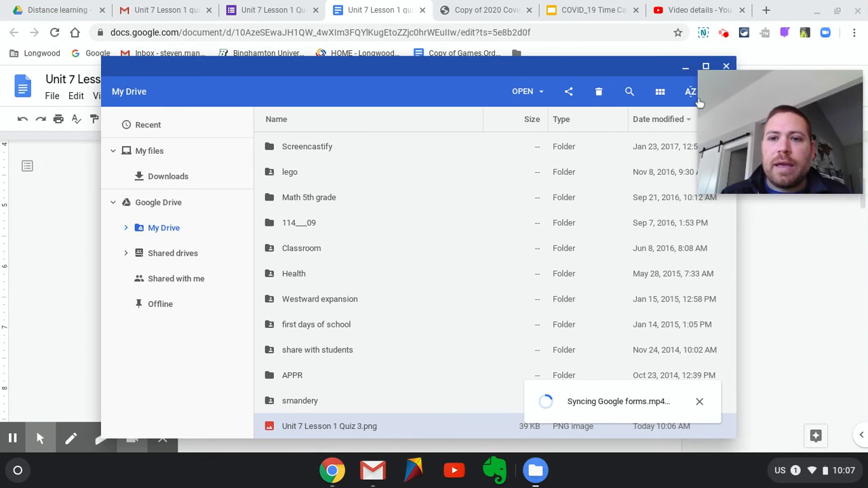
left_click(726, 66)
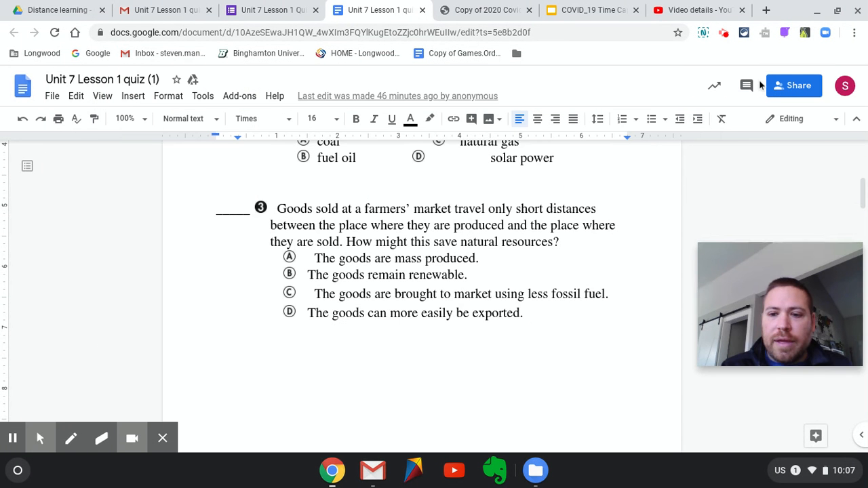
Return to the Unit 7 Lesson 1 Quiz form and title the new question after question 2 "3)"
left_click(261, 11)
scroll(381, 257, "down", 4)
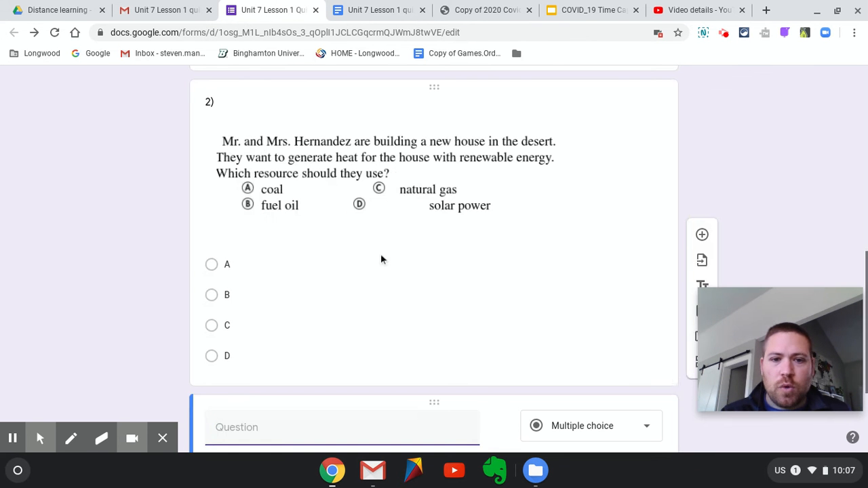
scroll(608, 261, "down", 3)
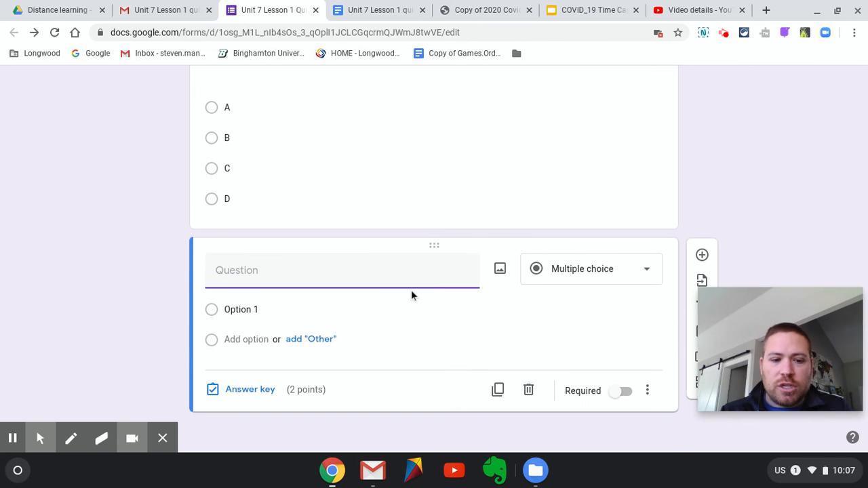
type("3")
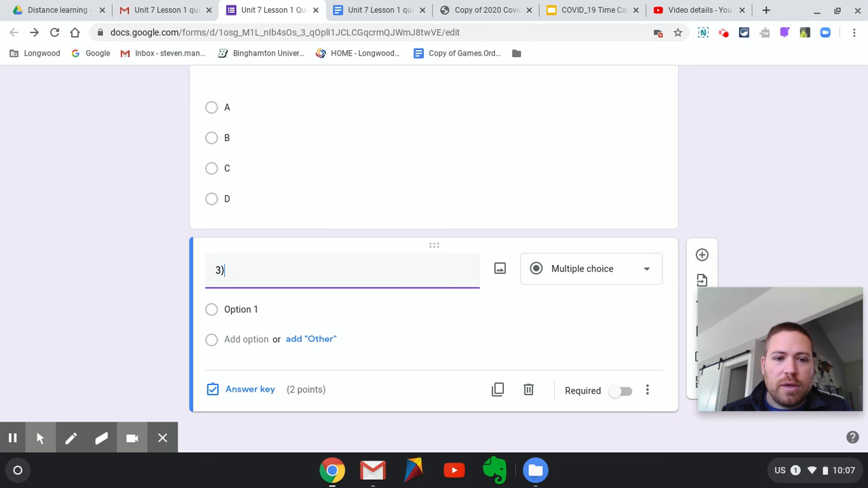
Insert "Unit 7 Lesson 1 Quiz 3.png" from the recent Google Drive files as the image for question 3
left_click(500, 270)
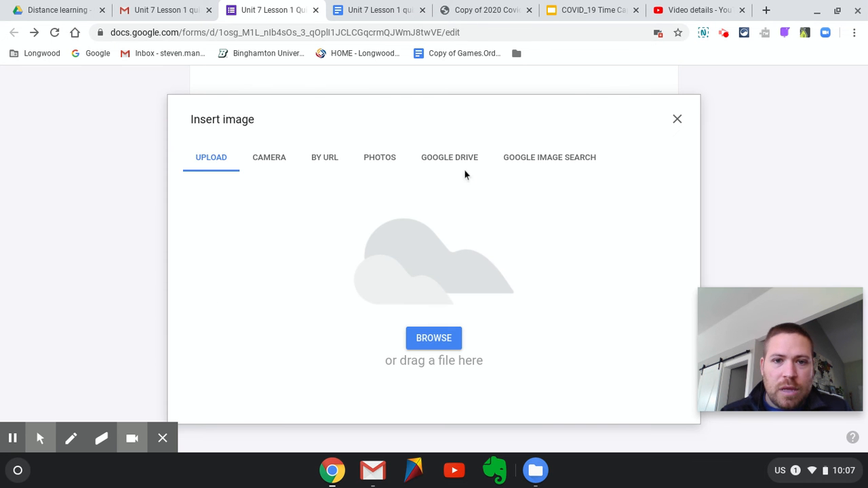
left_click(456, 165)
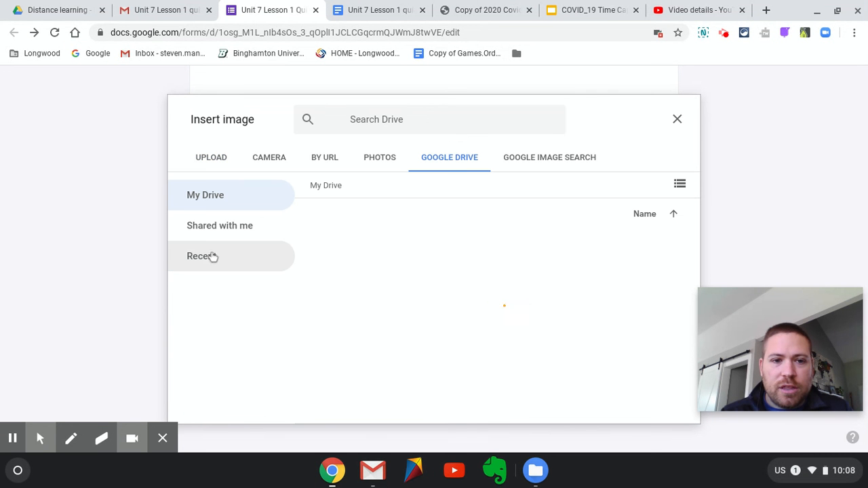
left_click(681, 185)
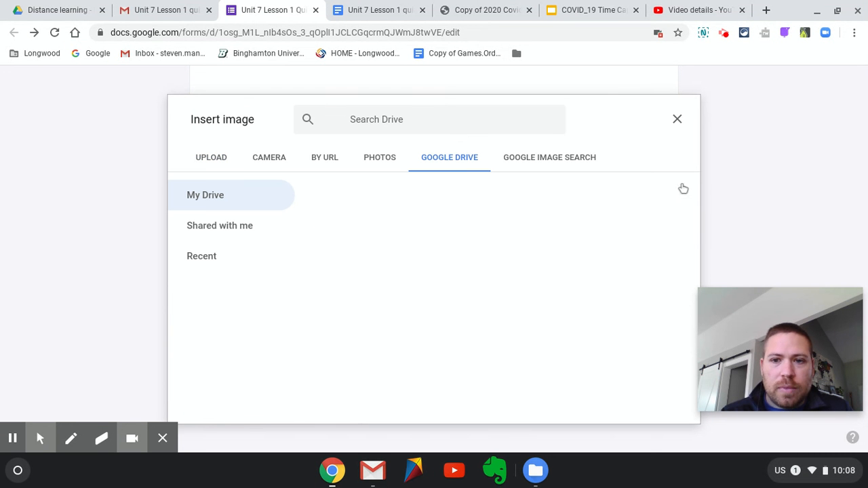
left_click(203, 263)
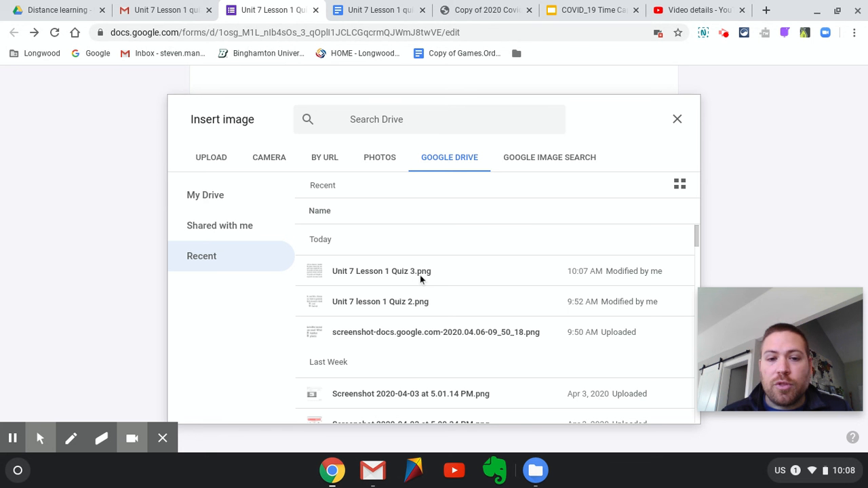
double_click(398, 275)
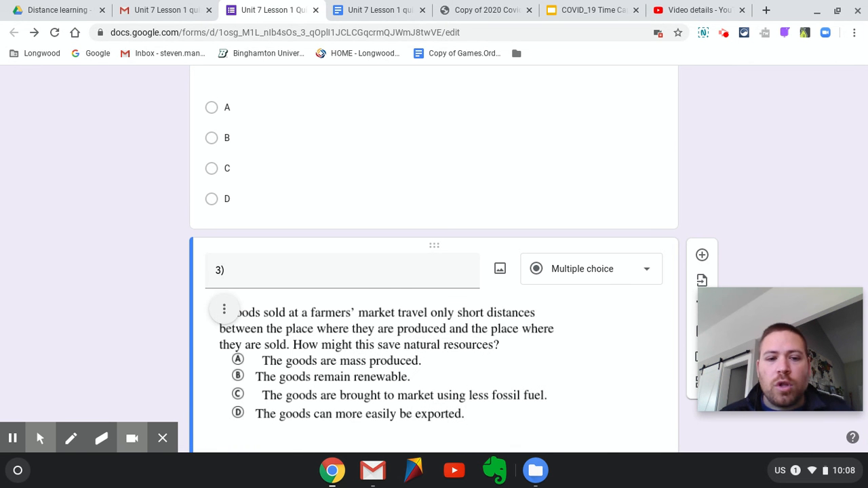
scroll(570, 346, "up", 3)
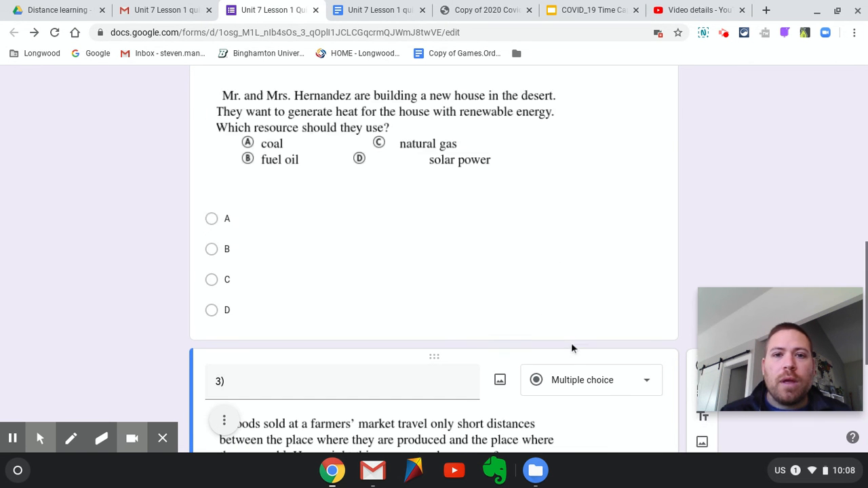
scroll(571, 342, "down", 1)
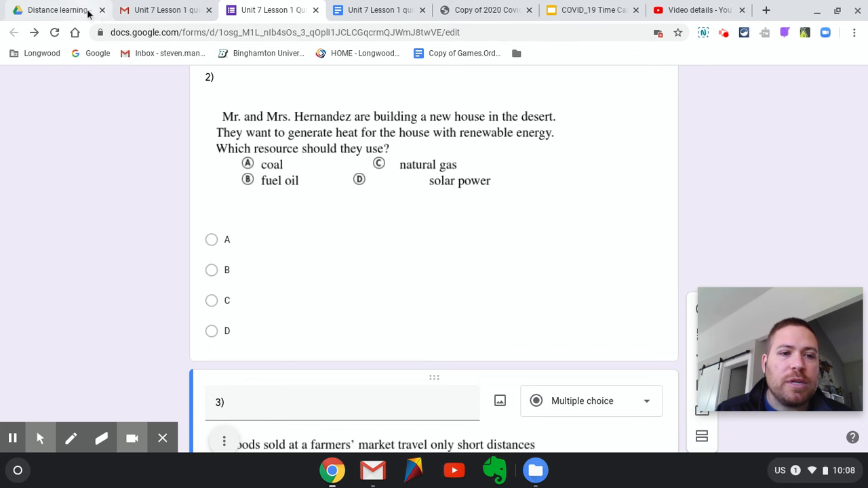
Create a new blank Google Docs document in the Distance learning folder in Google Drive
left_click(58, 10)
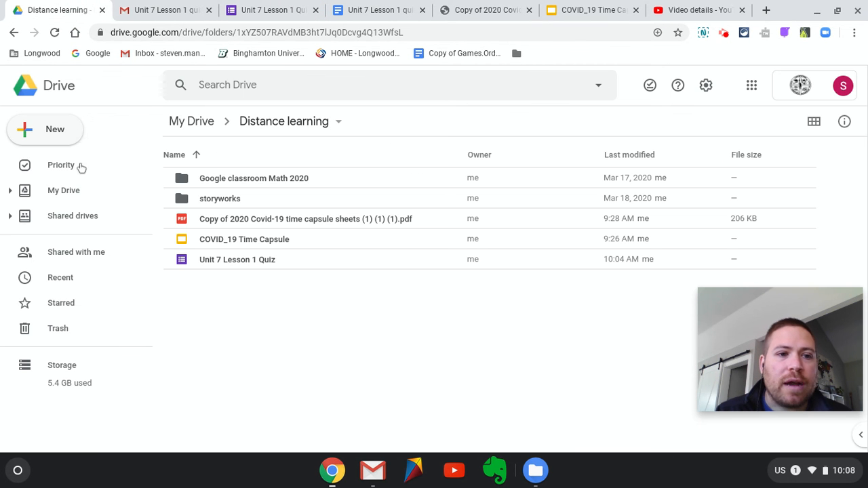
left_click(54, 130)
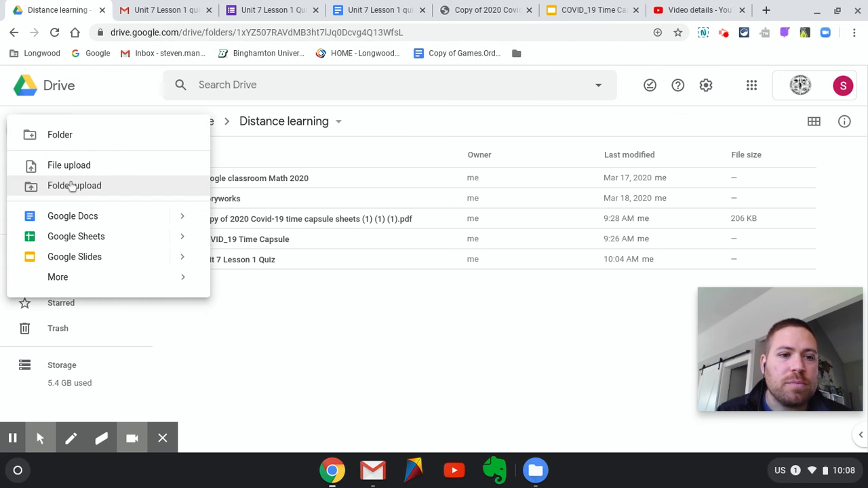
mouse_move(183, 217)
left_click(250, 229)
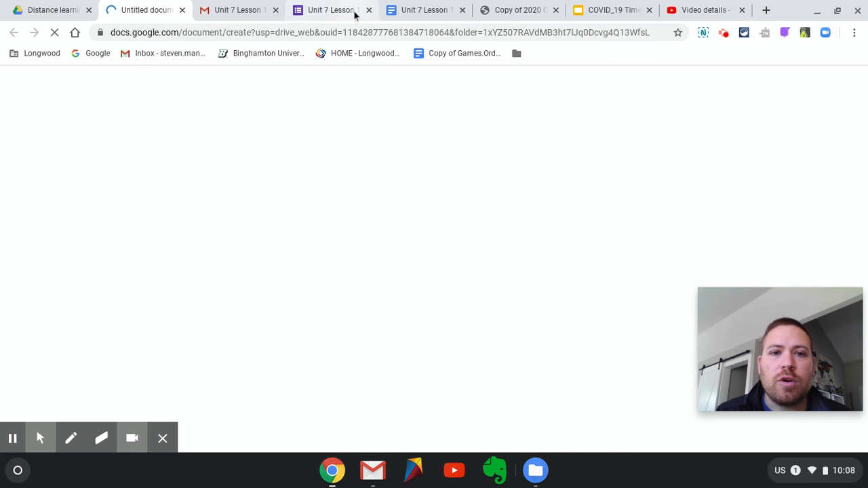
Switch to the Unit 7 Lesson 1 quiz document and bring question 4's wind turbine picture and answer choices into view
left_click(425, 10)
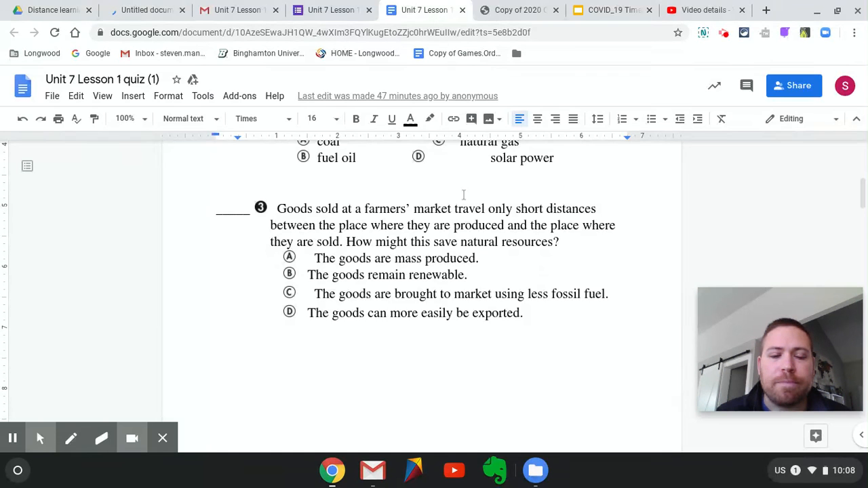
scroll(472, 232, "down", 6)
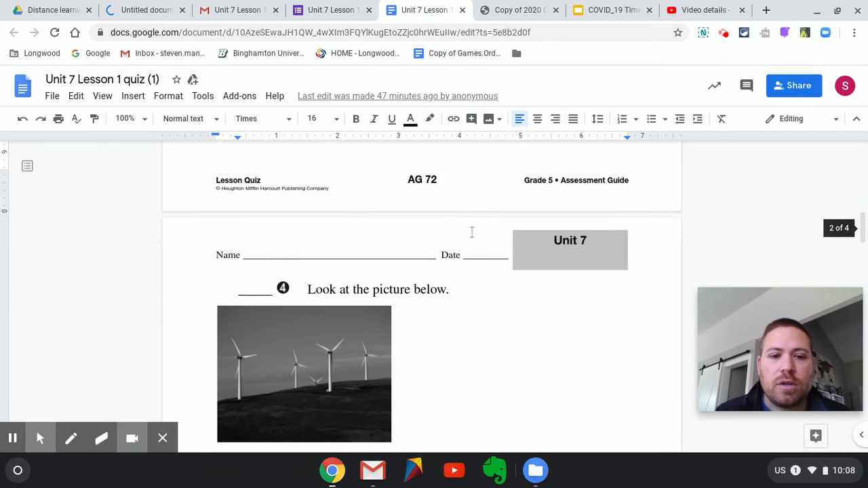
scroll(421, 296, "down", 1)
scroll(420, 296, "up", 2)
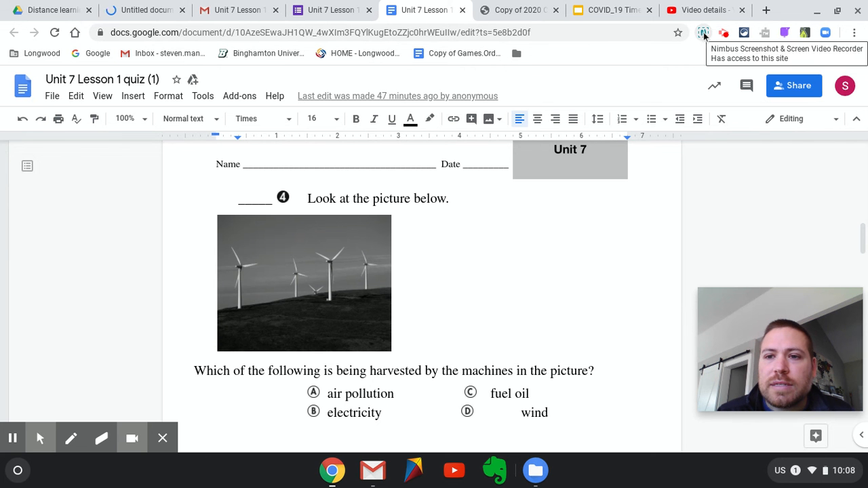
left_click(703, 39)
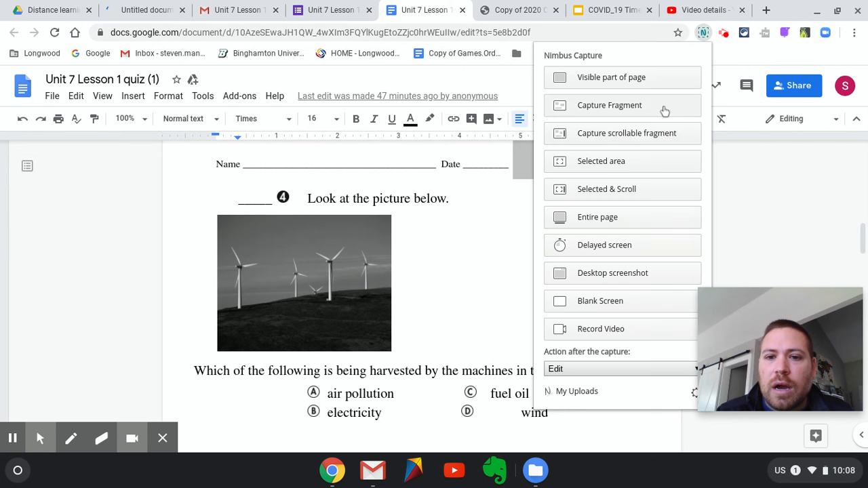
left_click(630, 163)
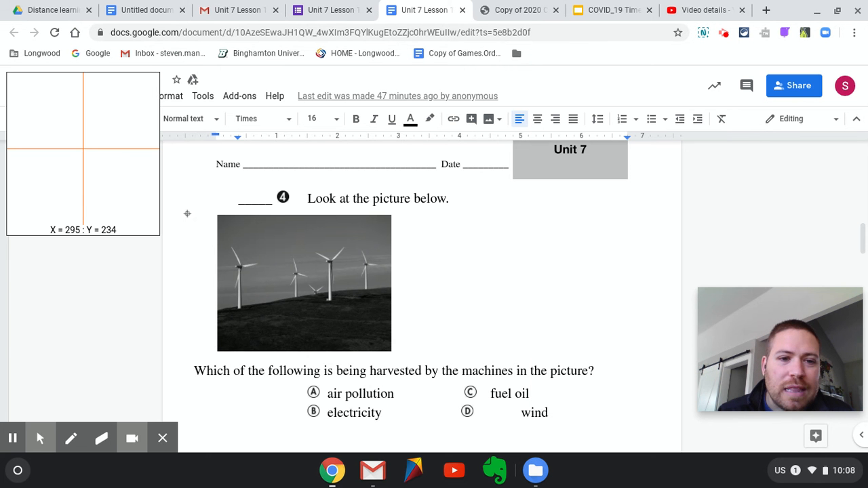
left_click_drag(184, 209, 614, 426)
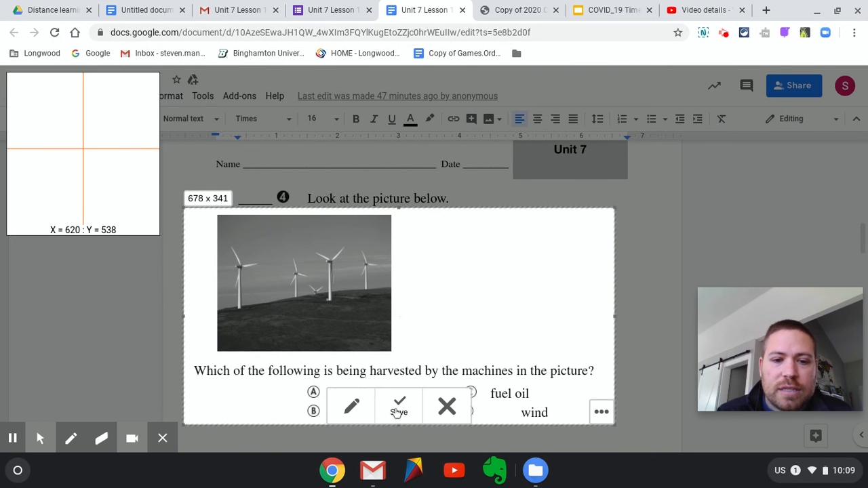
left_click(447, 405)
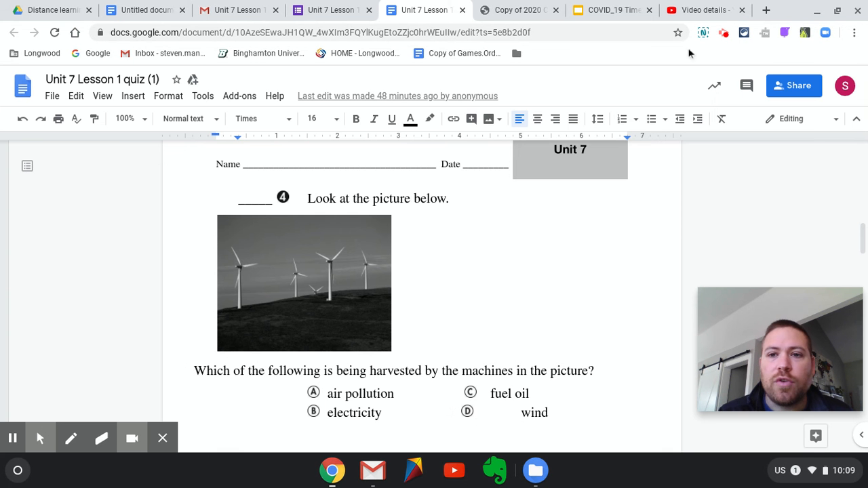
left_click(703, 32)
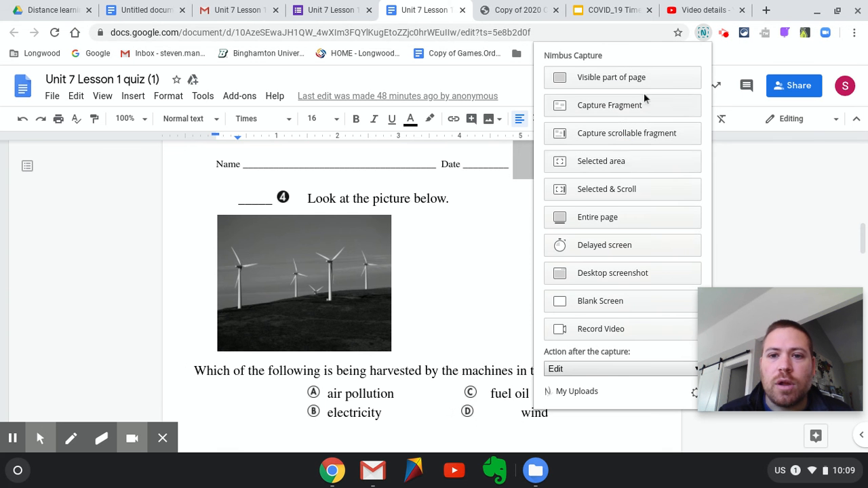
left_click(622, 163)
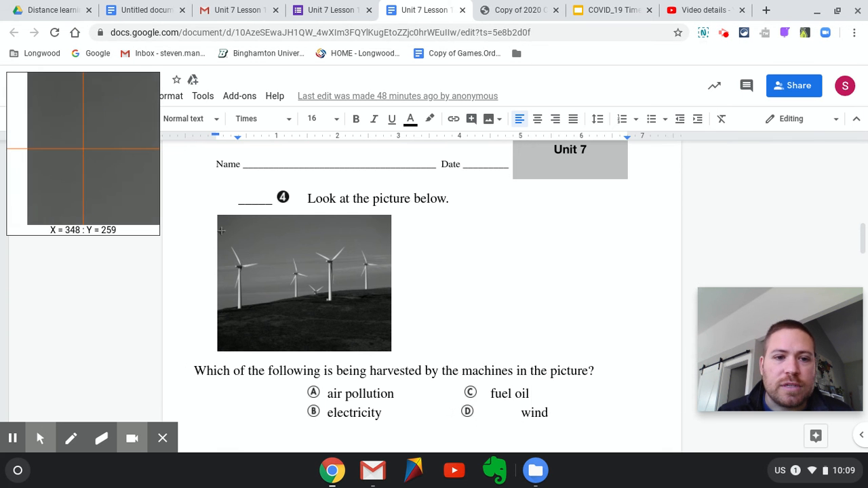
left_click_drag(210, 231, 556, 385)
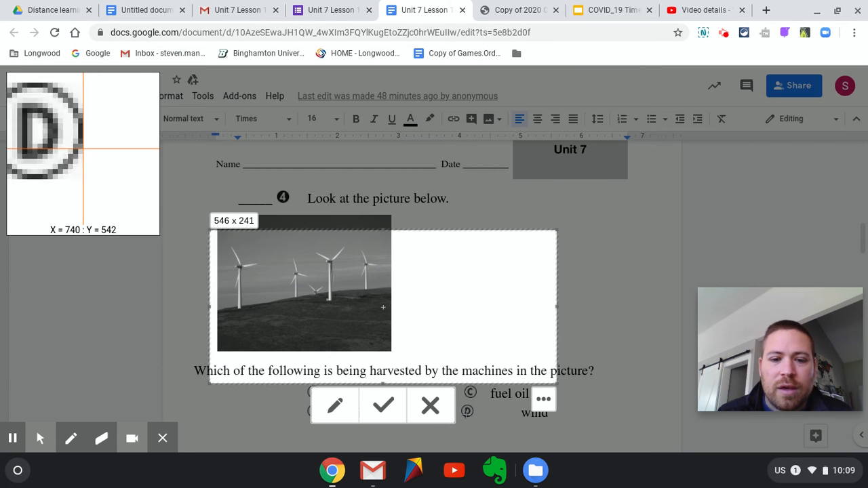
left_click(429, 405)
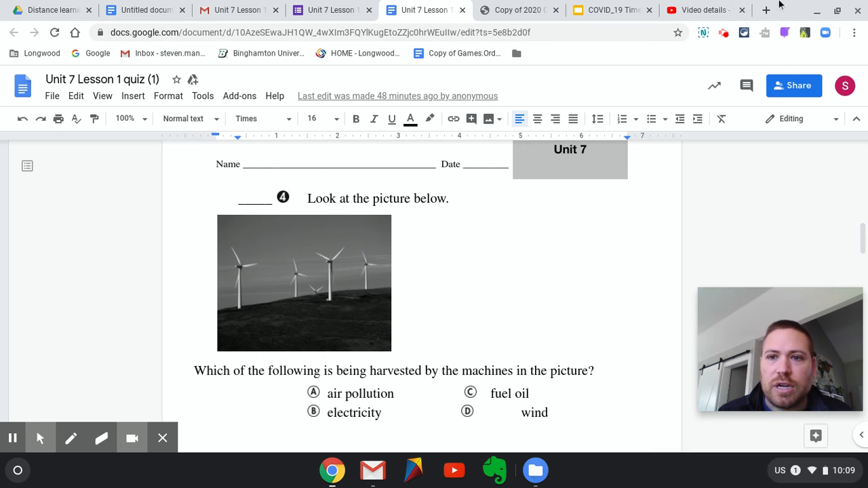
Capture question 4's wind turbine picture and answer choices as a Nimbus selected-area screenshot, save it and copy it to the clipboard
left_click(703, 36)
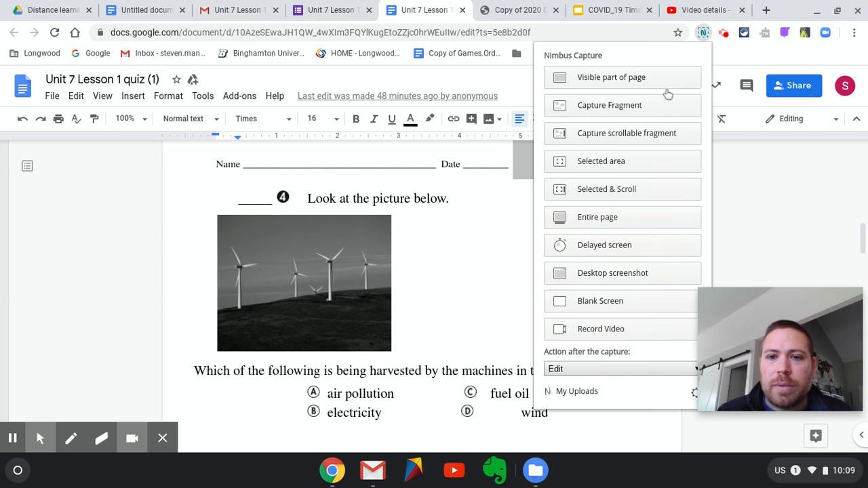
left_click(614, 164)
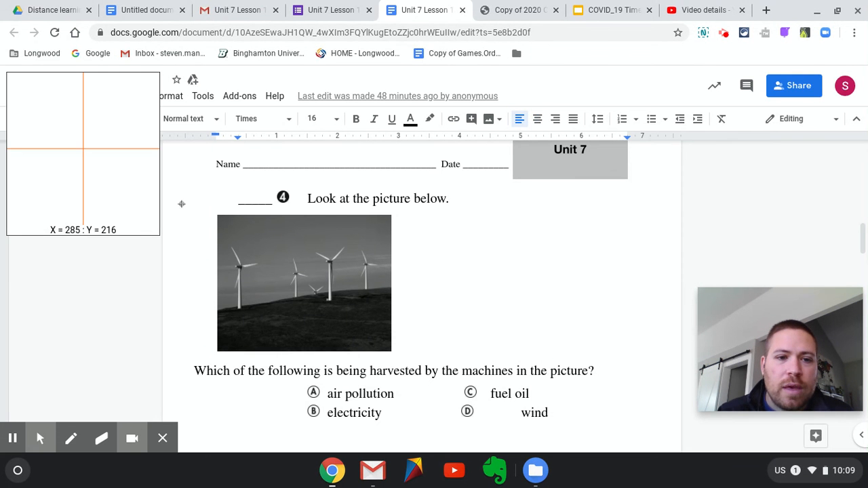
left_click_drag(180, 204, 624, 437)
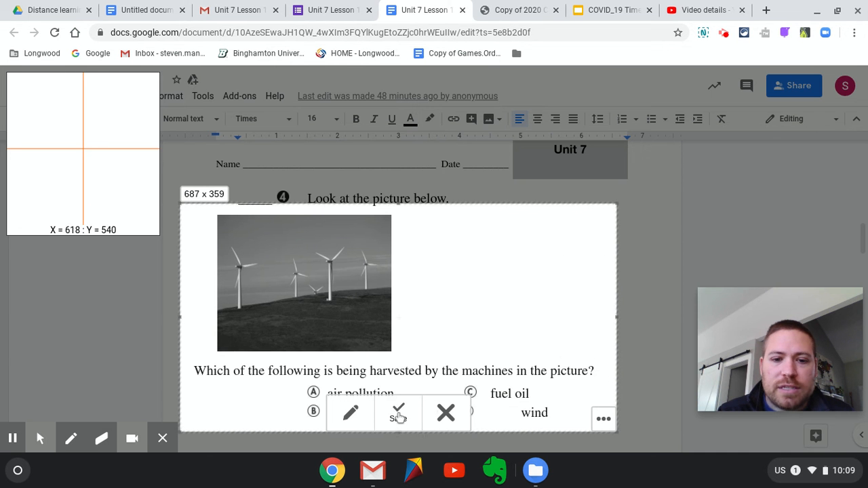
left_click(399, 414)
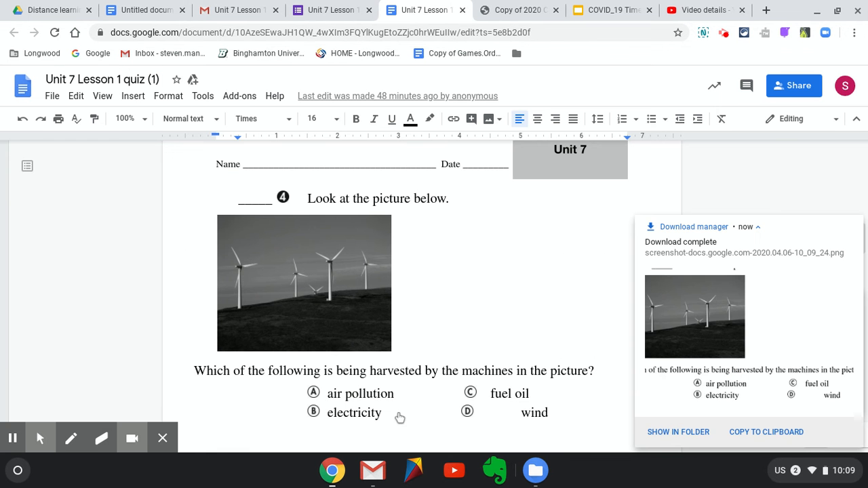
left_click(772, 434)
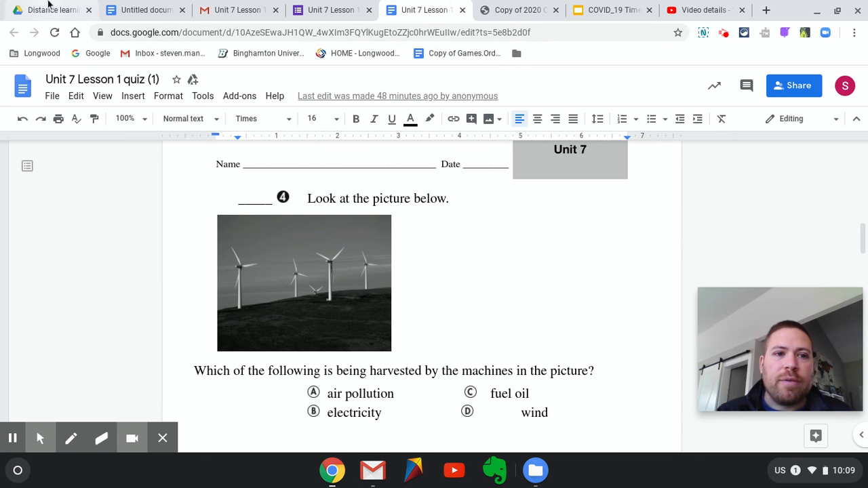
Switch to the blank untitled document and paste the copied question 4 screenshot into it
left_click(140, 11)
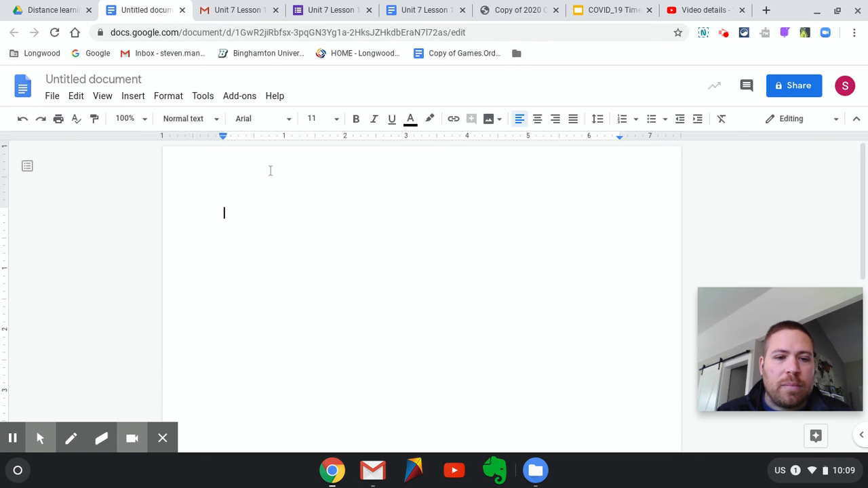
right_click(270, 171)
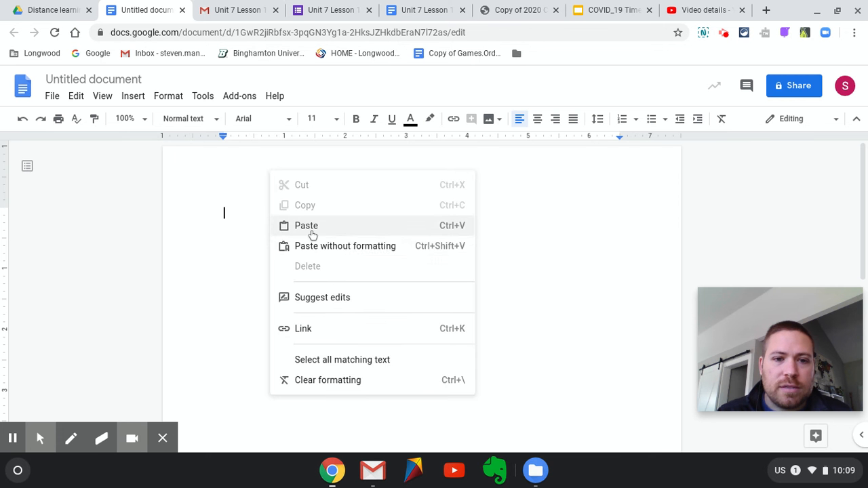
left_click(310, 228)
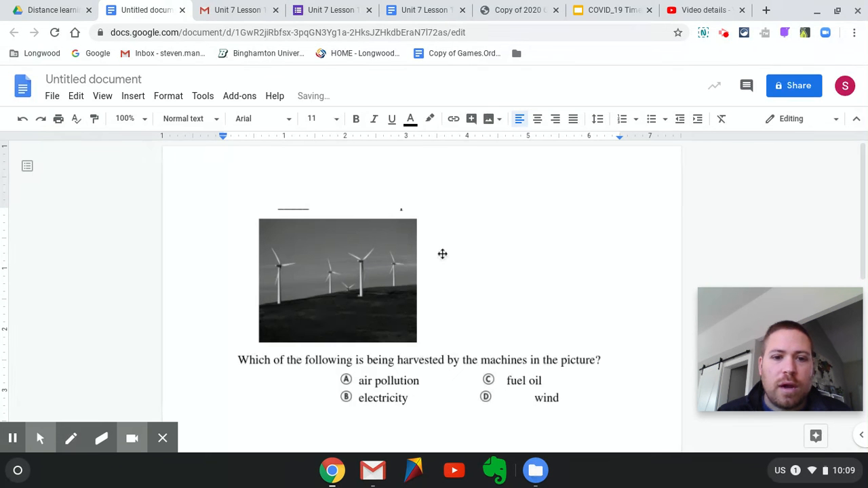
Set the pasted question 4 image to the wrap text layout in the untitled document
left_click(388, 231)
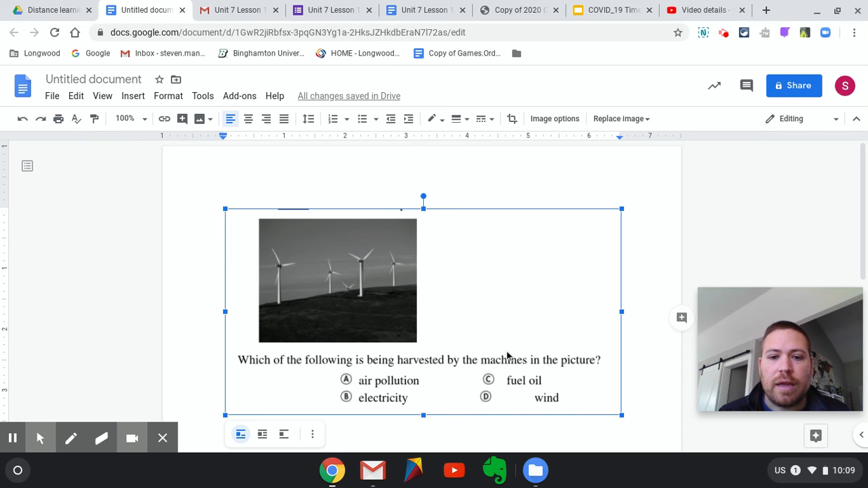
left_click(389, 319)
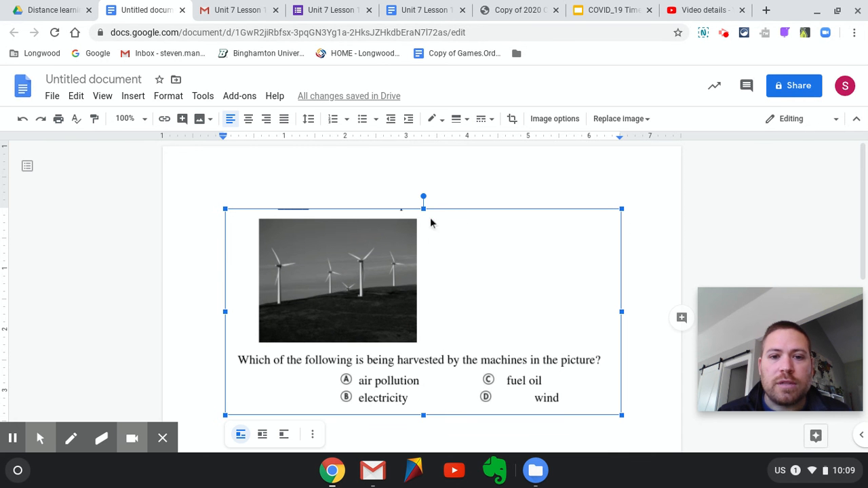
left_click(408, 229)
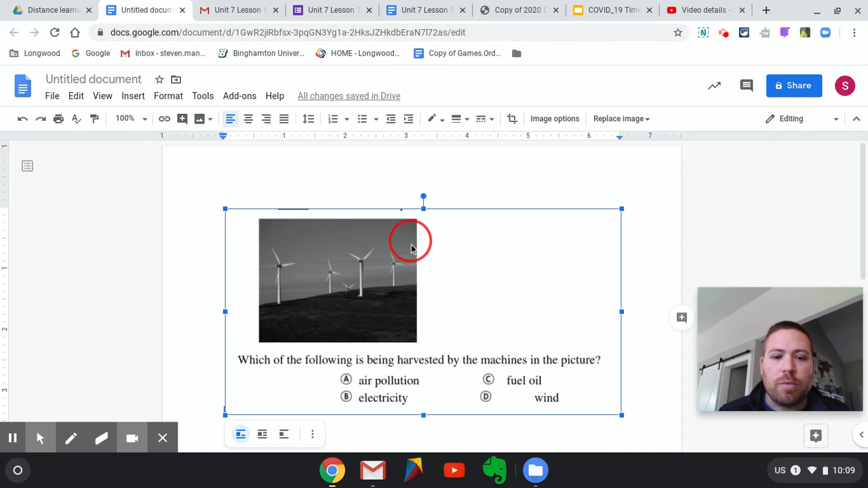
left_click(284, 434)
left_click_drag(396, 277, 398, 210)
scroll(409, 273, "down", 3)
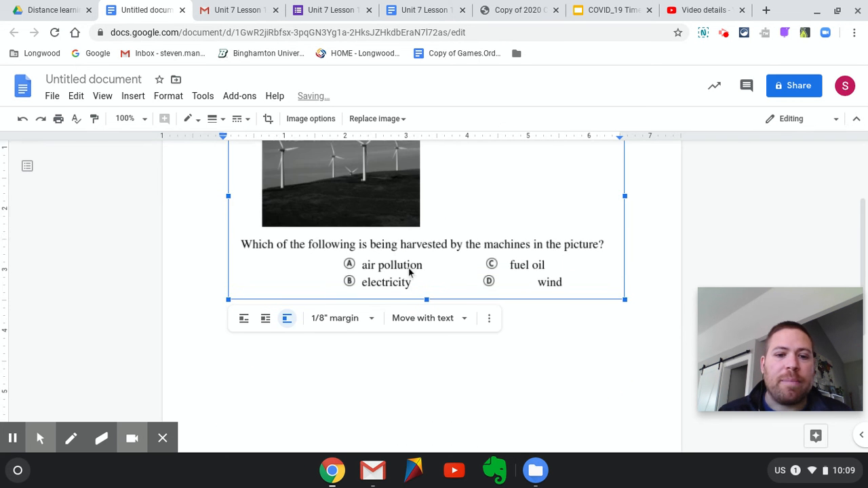
left_click(266, 311)
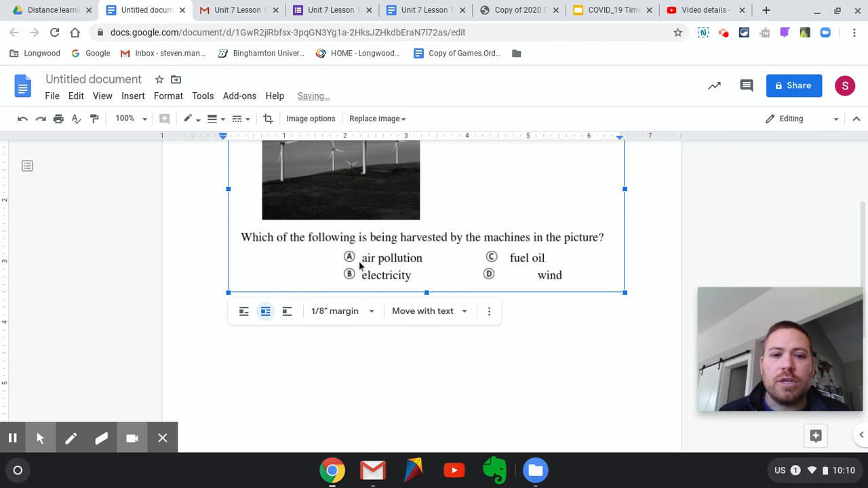
scroll(422, 243, "up", 3)
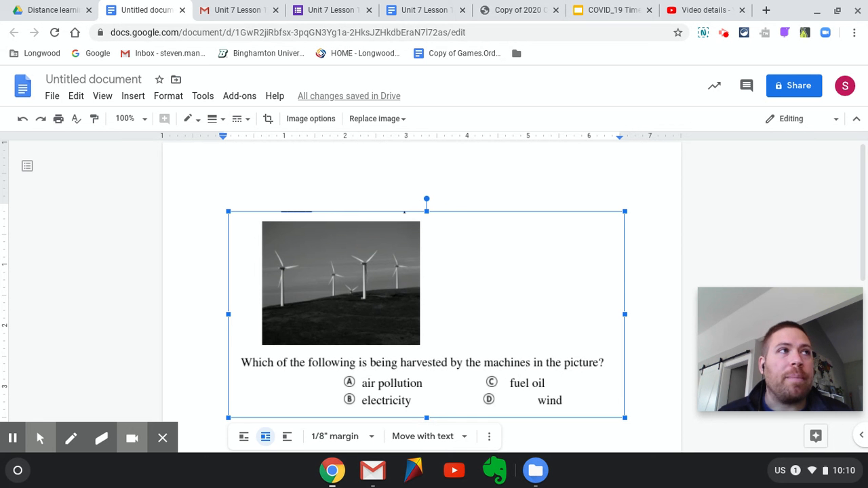
left_click(703, 34)
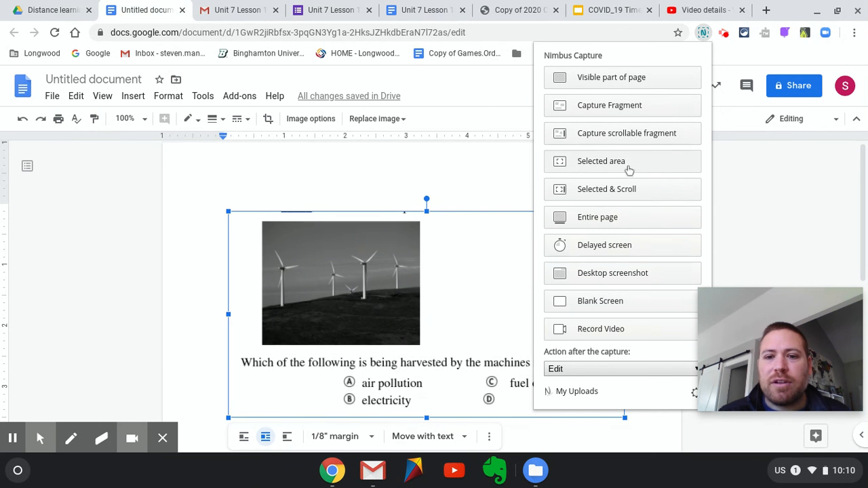
left_click(770, 209)
left_click(746, 226)
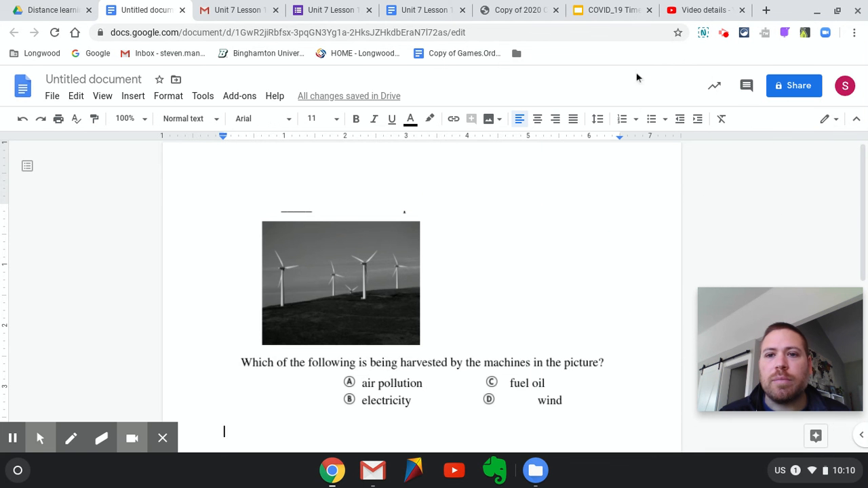